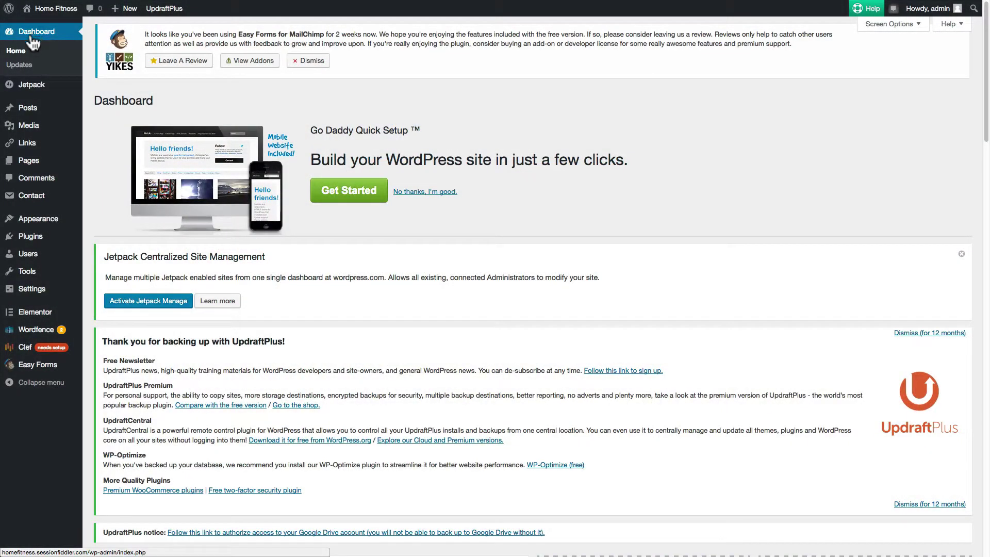
# Step: Bring up the Add New option under Pages in the admin sidebar
pyautogui.moveTo(44, 132)
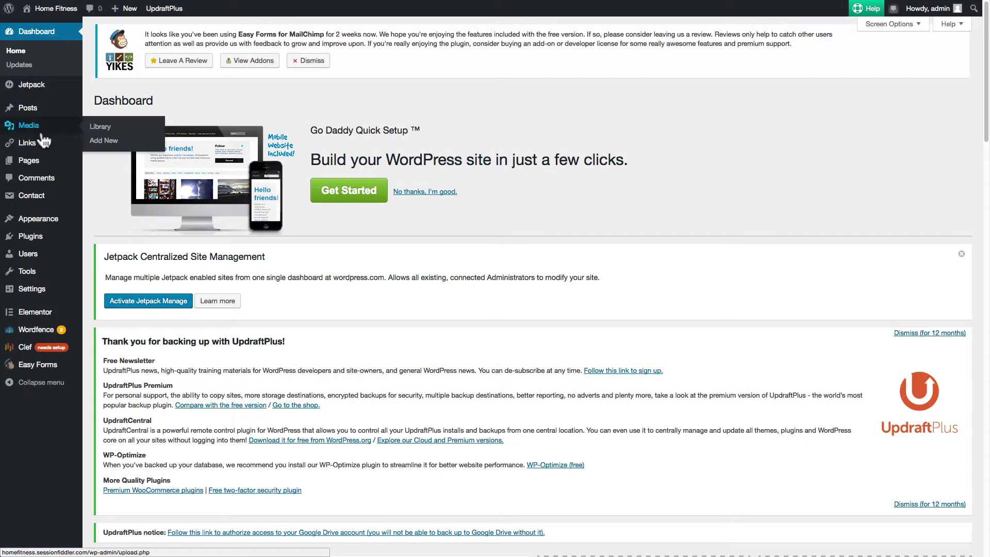
pyautogui.moveTo(37, 164)
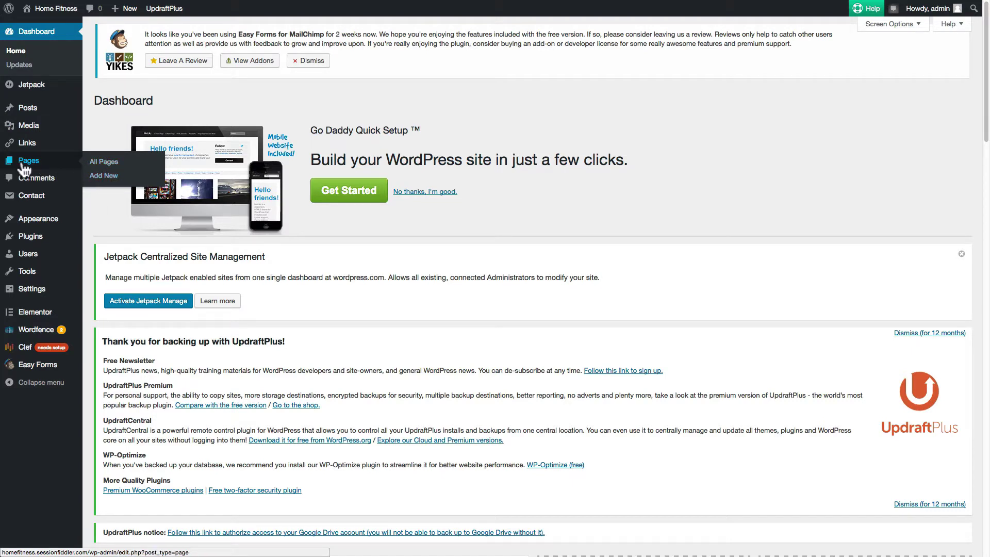
# Step: Start a new page titled 'Landing Page 1'
pyautogui.click(97, 176)
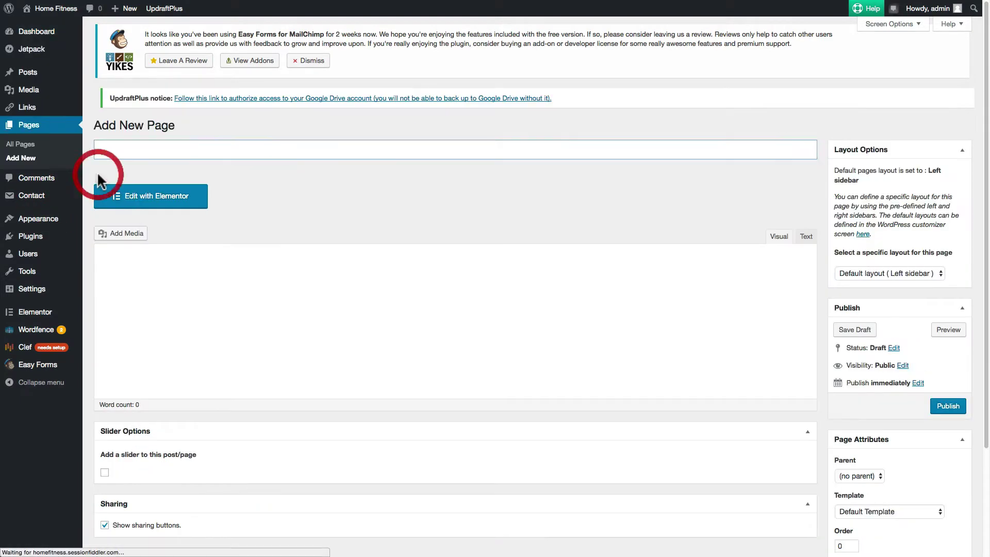
pyautogui.click(142, 155)
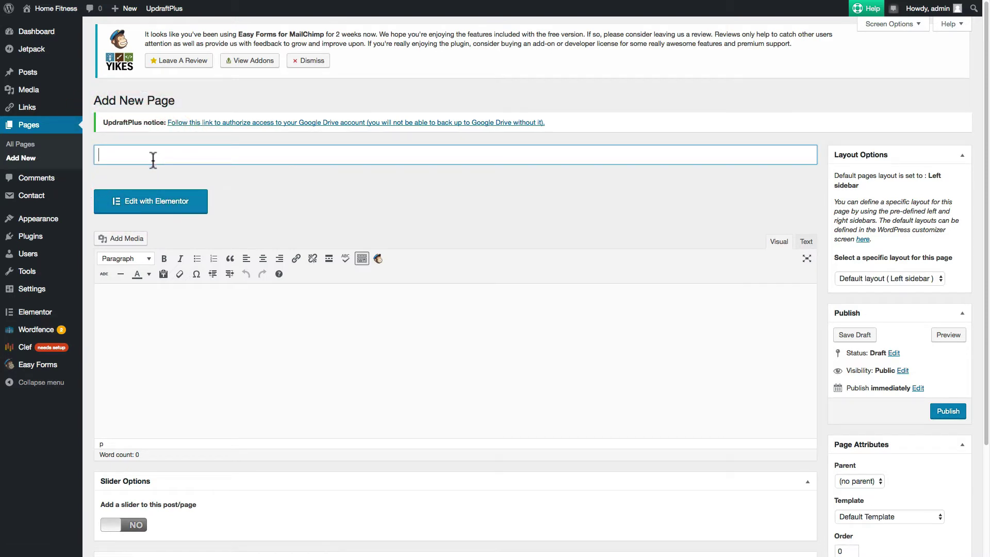
pyautogui.write('My')
pyautogui.write(' Land')
pyautogui.press('BackSpace')
pyautogui.press('BackSpace')
pyautogui.press('BackSpace')
pyautogui.press('BackSpace')
pyautogui.press('BackSpace')
pyautogui.press('BackSpace')
pyautogui.press('BackSpace')
pyautogui.write('Landing Page 1')
# Step: Set the page template to Elementor Fullwidth Blank and publish the page
pyautogui.scroll(-1, 537, 184)
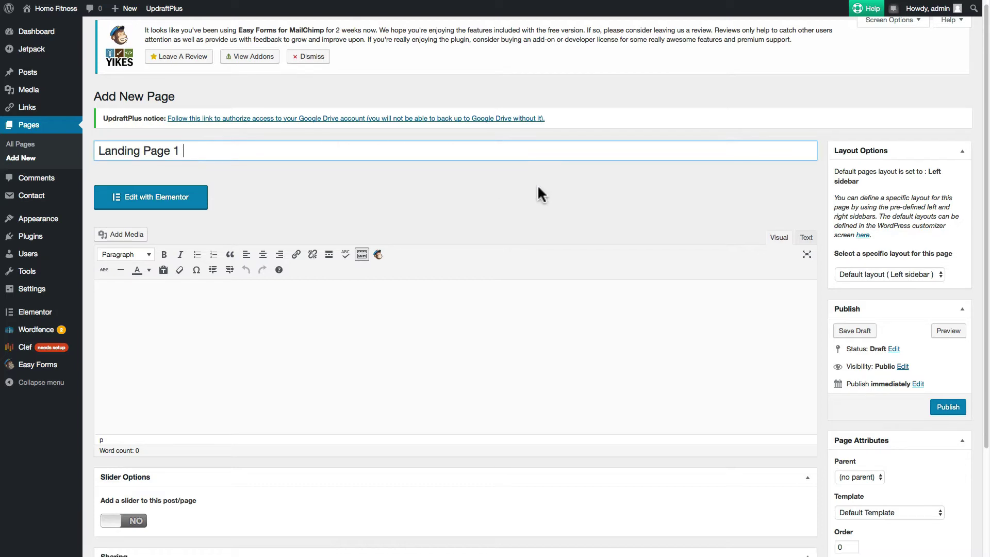
pyautogui.scroll(-5, 537, 185)
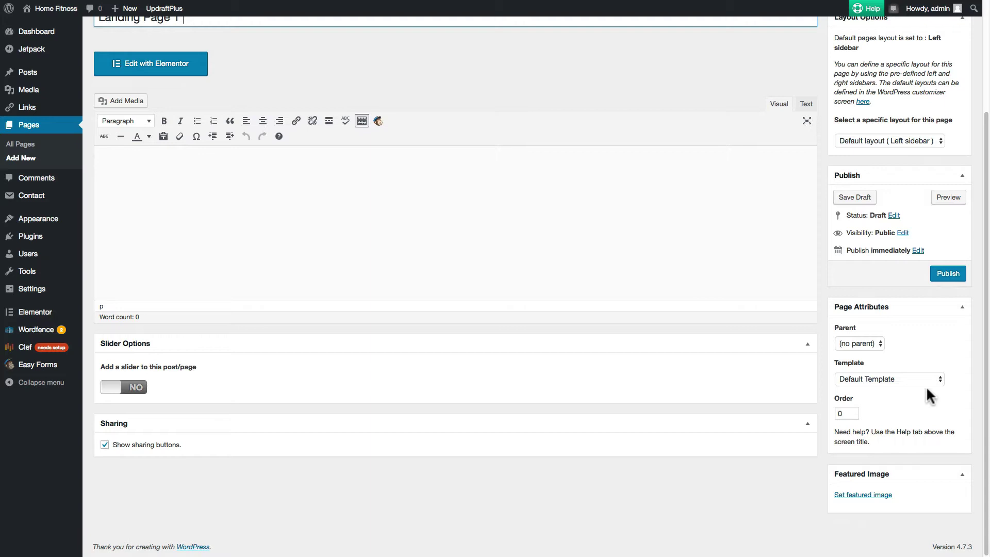
pyautogui.click(937, 377)
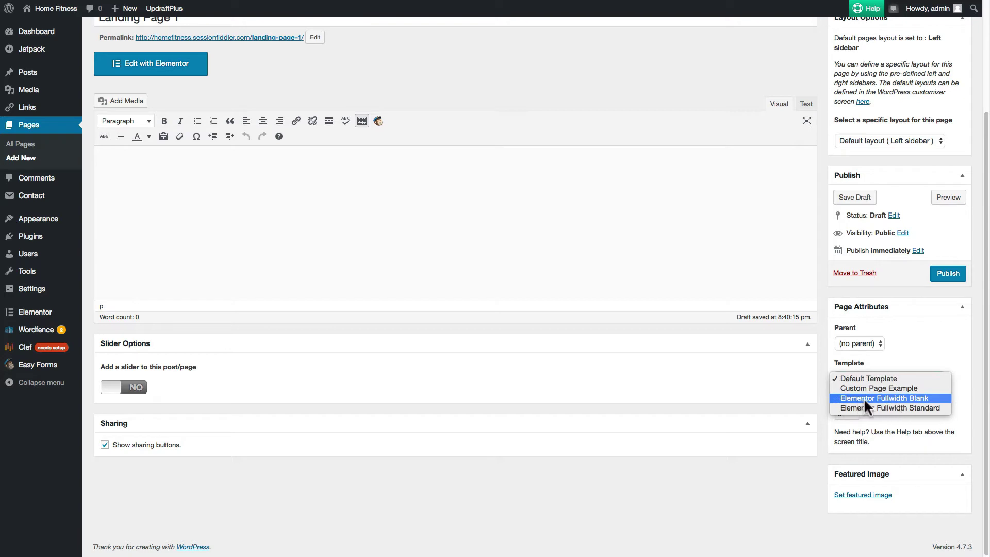
pyautogui.click(907, 397)
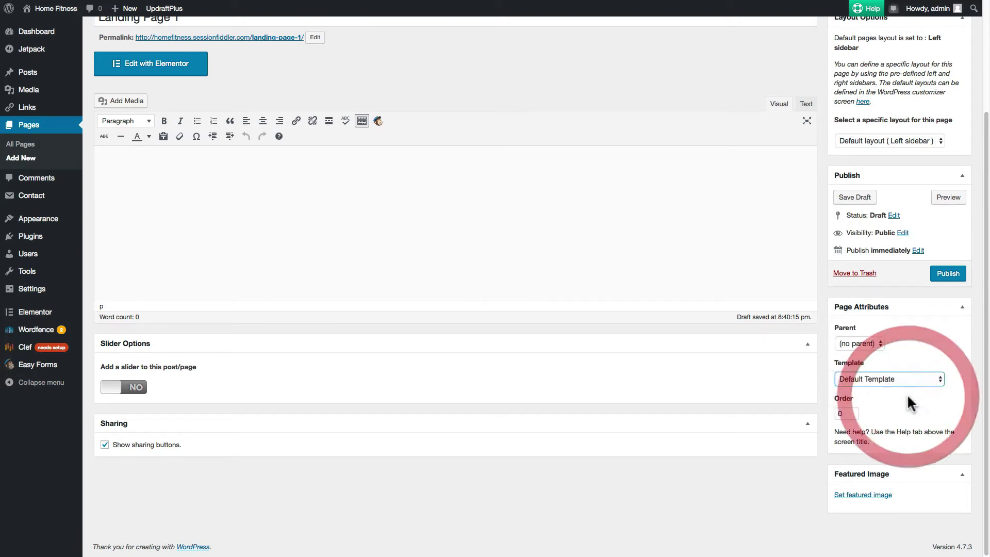
pyautogui.click(947, 272)
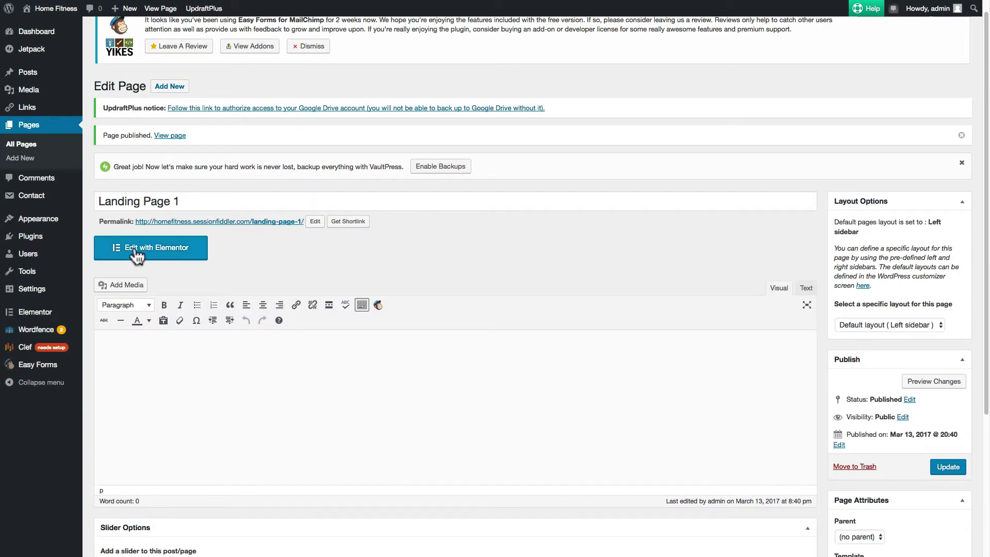
# Step: Open Landing Page 1 in the Elementor editor
pyautogui.click(160, 251)
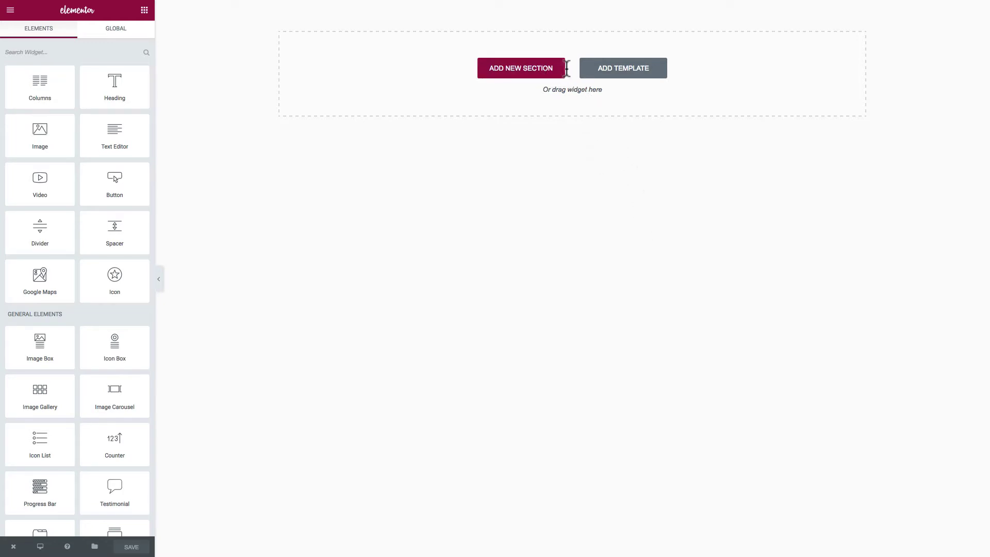
# Step: Preview and insert the Homepage – Fitness predesigned template from the Elementor library
pyautogui.click(618, 73)
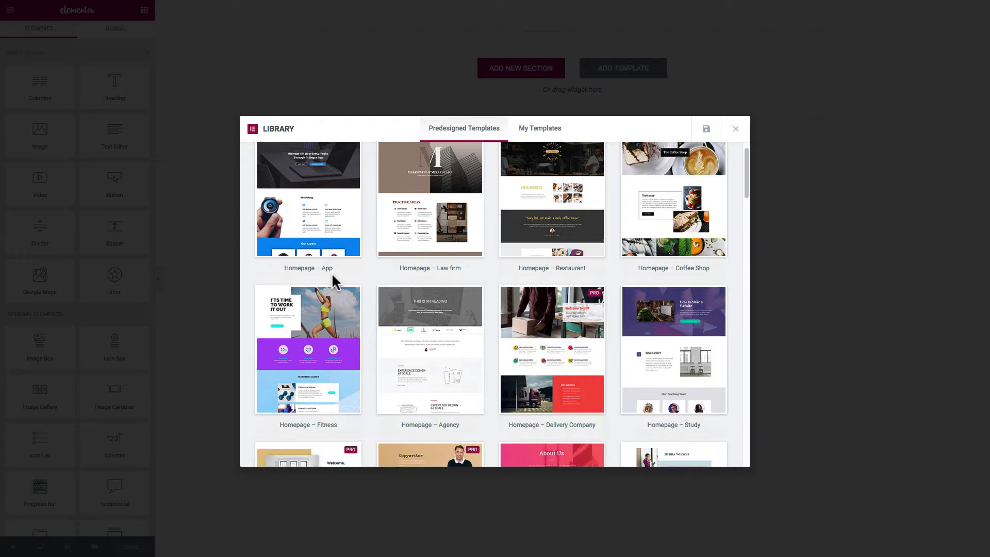
pyautogui.scroll(-2, 331, 273)
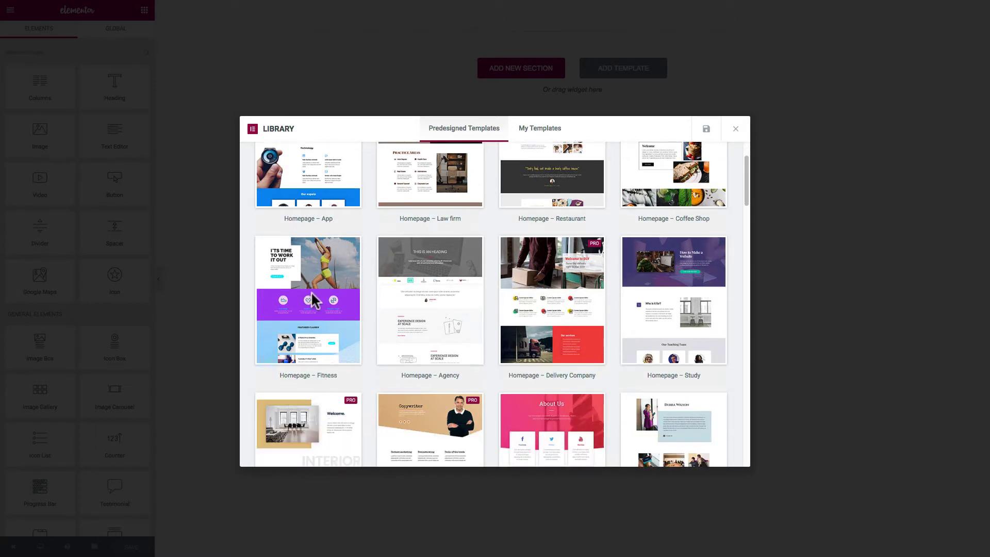
pyautogui.scroll(-1, 310, 293)
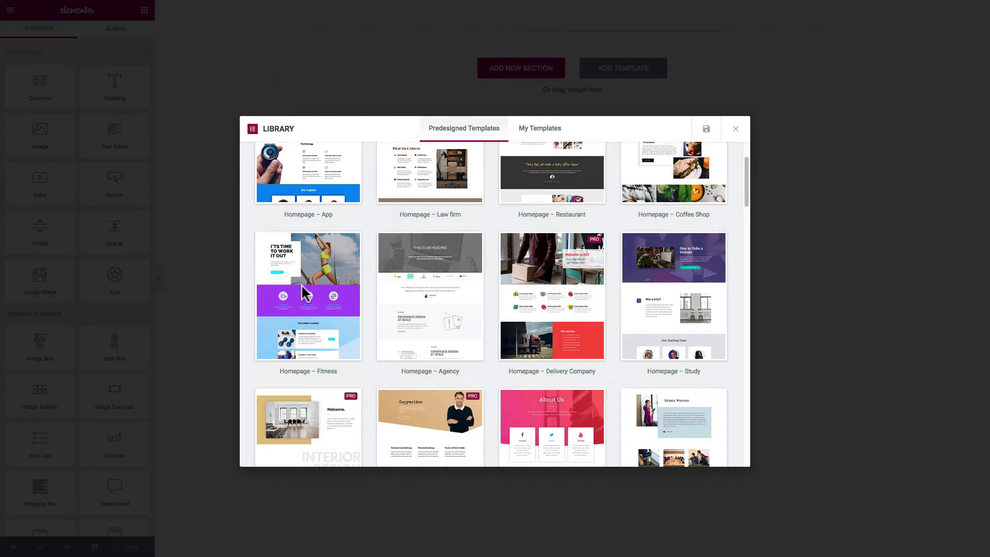
pyautogui.click(304, 287)
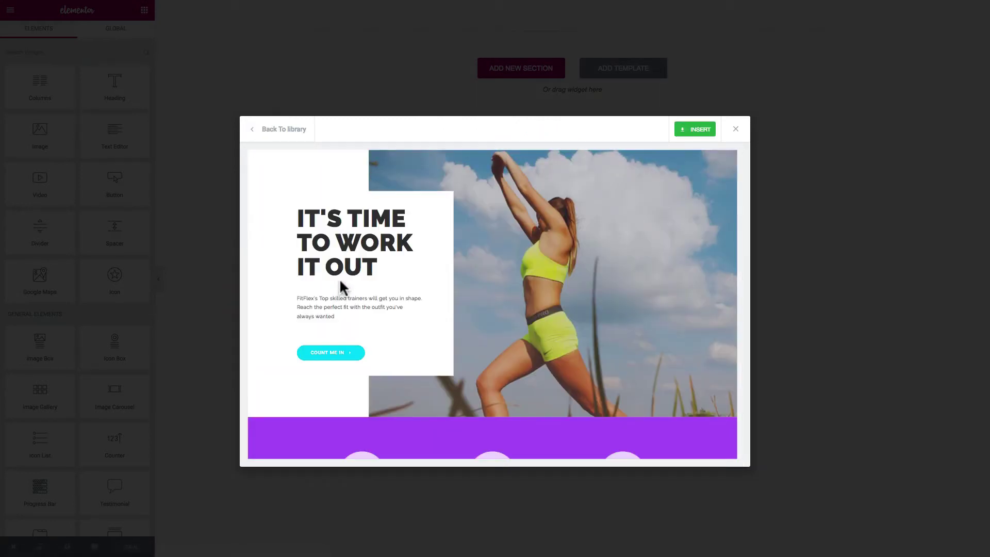
pyautogui.click(696, 130)
# Step: Scroll through the inserted fitness template and return to the hero
pyautogui.scroll(-1, 533, 302)
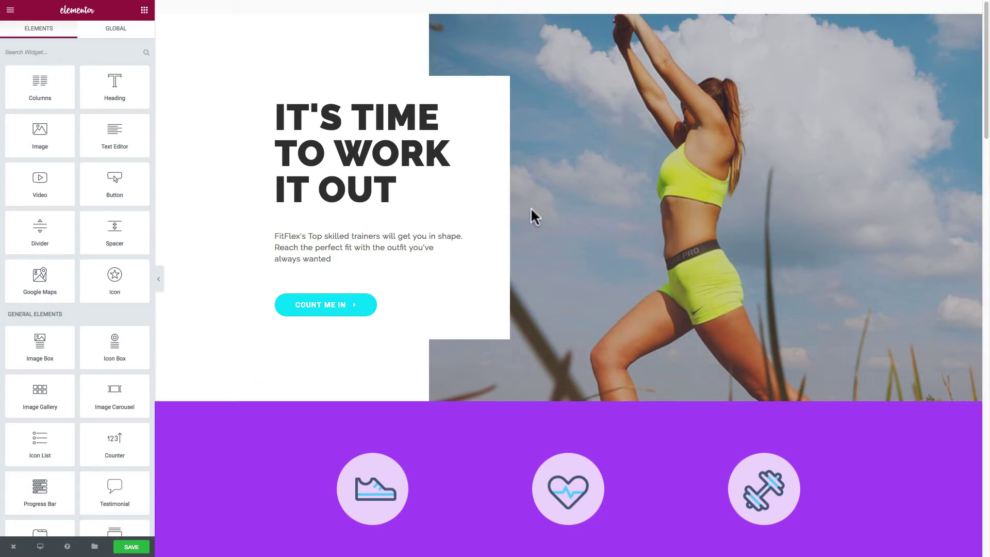
pyautogui.scroll(-3, 552, 191)
pyautogui.scroll(3, 553, 194)
pyautogui.scroll(-5, 555, 194)
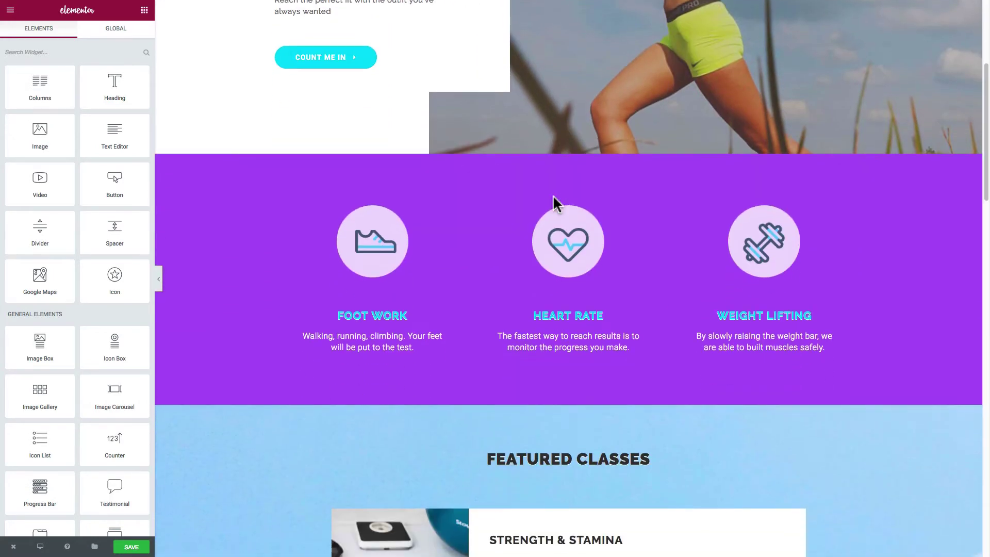
pyautogui.scroll(-8, 553, 199)
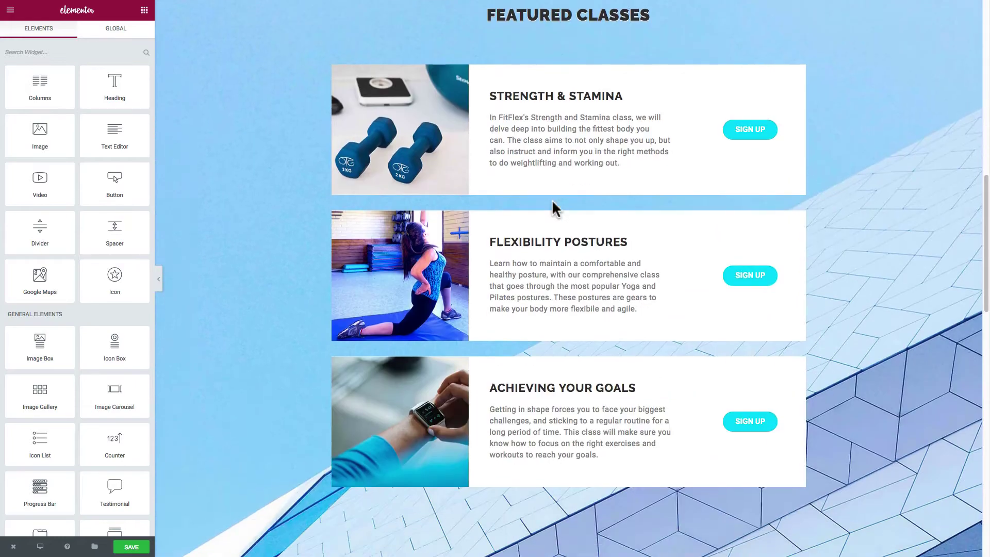
pyautogui.scroll(-4, 552, 202)
pyautogui.scroll(14, 552, 201)
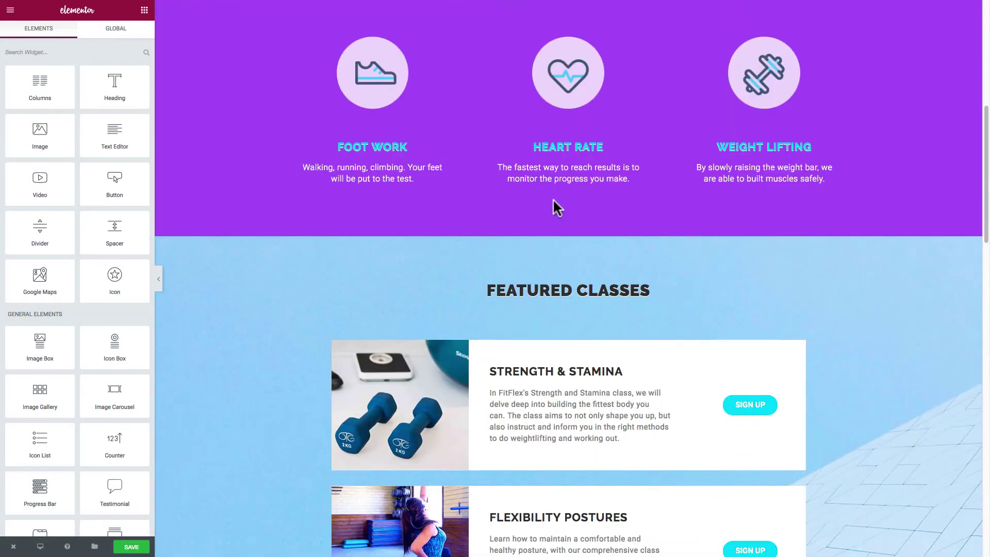
pyautogui.scroll(3, 553, 201)
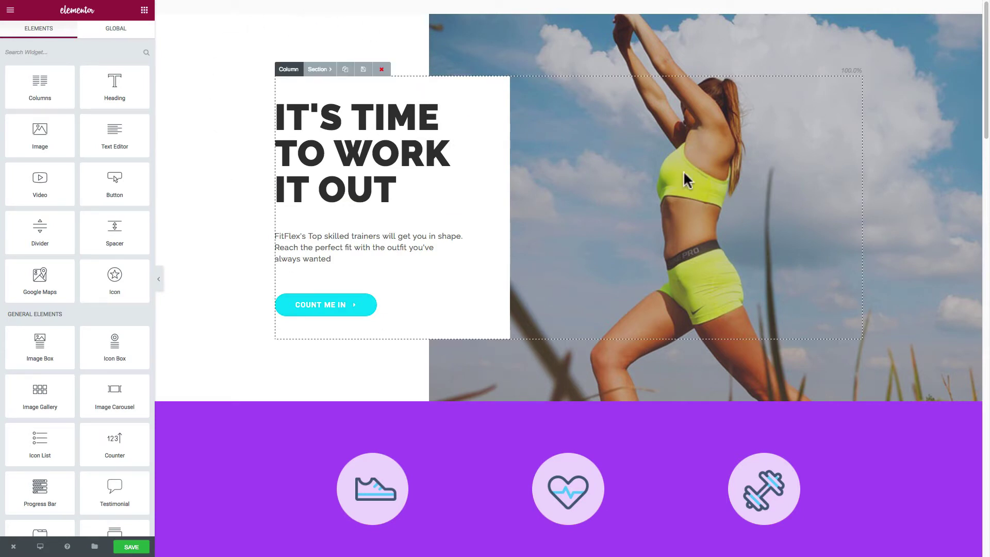
# Step: Show the hero section's layout: stretched full width with boxed 1140 content
pyautogui.click(328, 71)
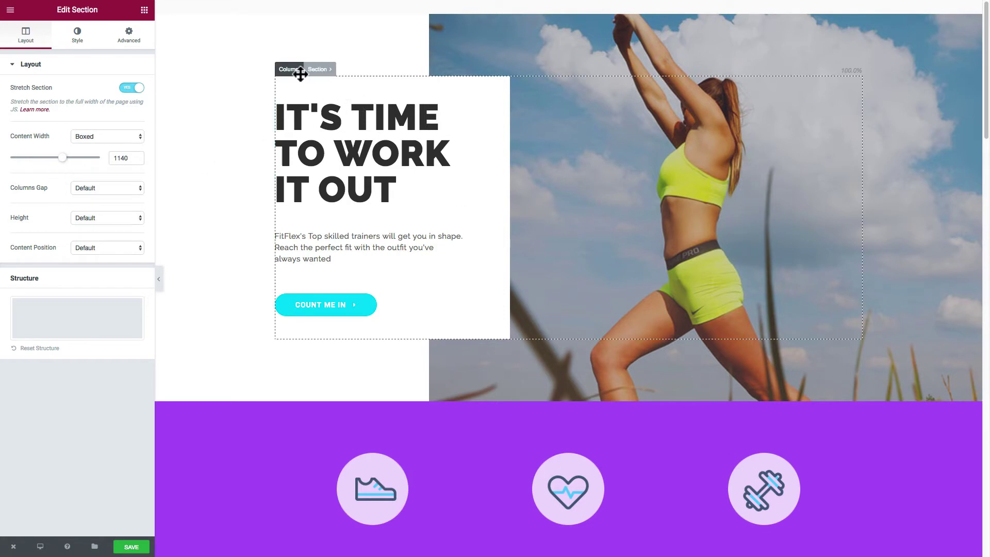
pyautogui.click(292, 72)
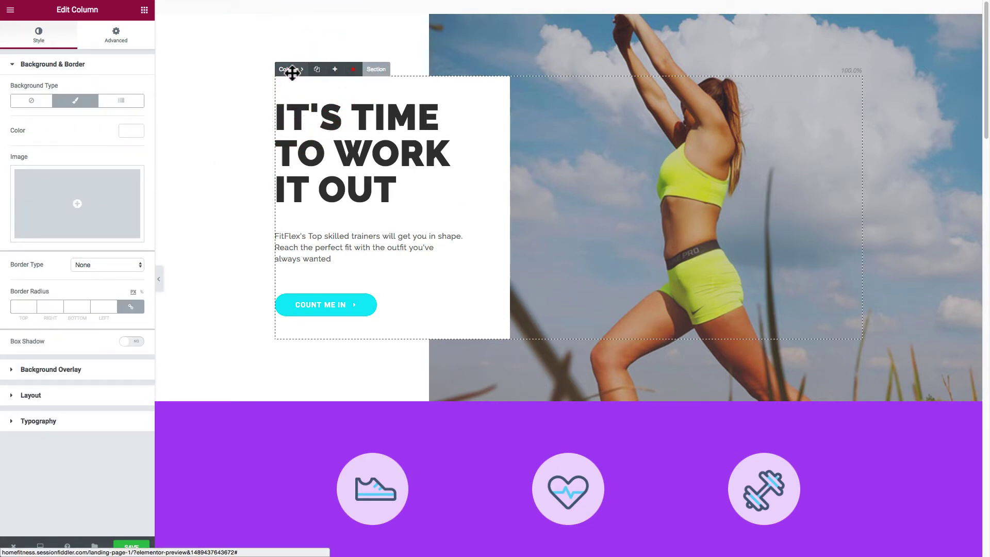
pyautogui.click(377, 70)
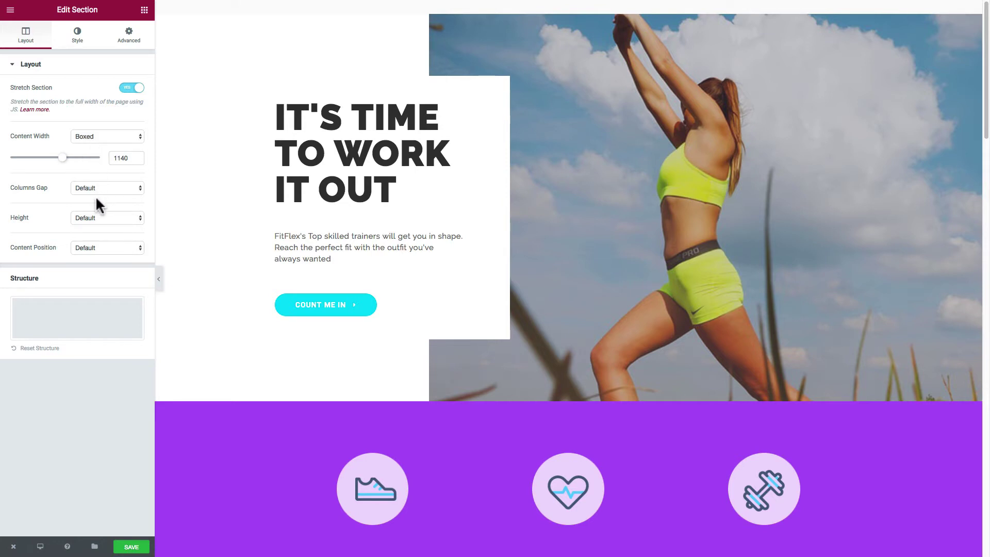
# Step: Replace the hero's still photo background with a YouTube gym workout video
pyautogui.click(73, 40)
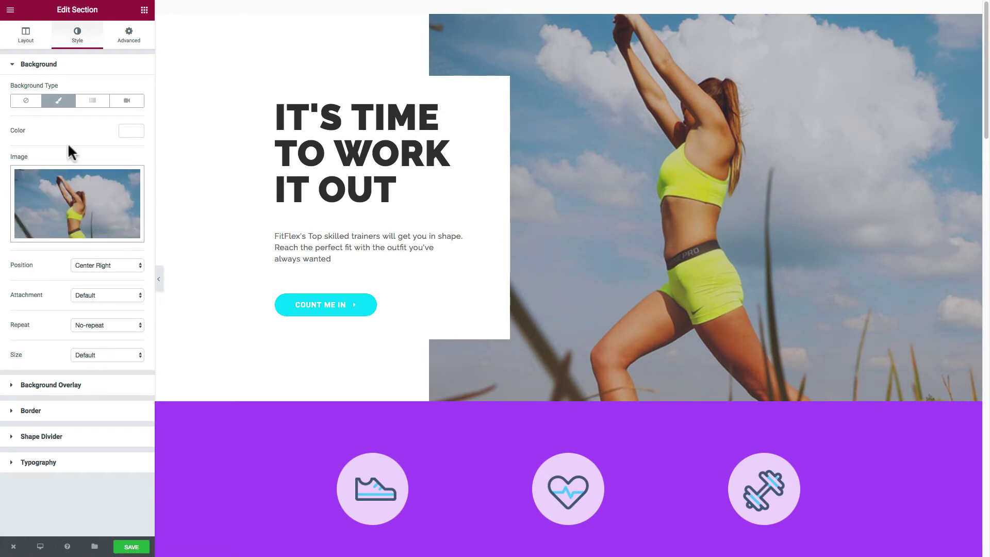
pyautogui.click(124, 103)
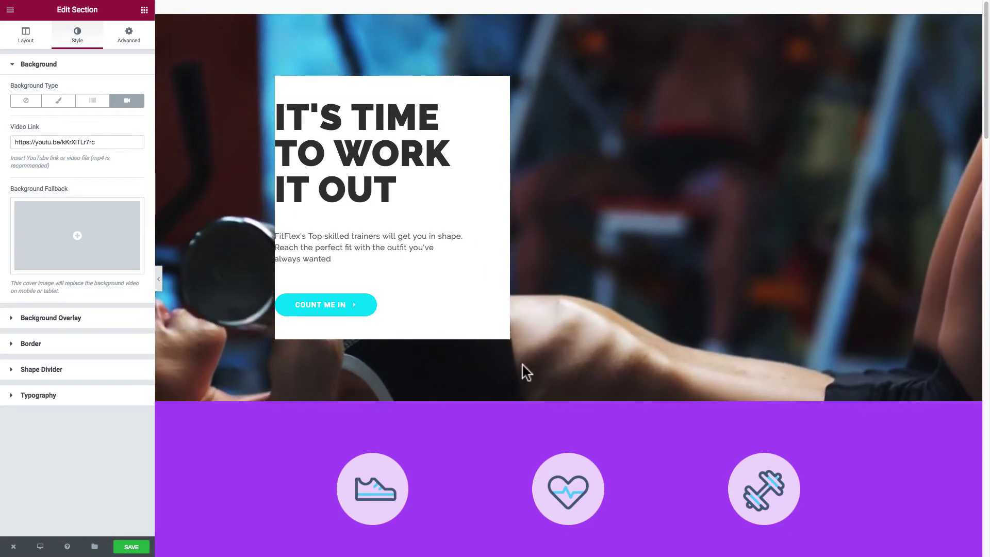
# Step: Change the hero heading to 'IT'S TIME TO WORK IT OUT NOW' with 1.5 line height
pyautogui.click(329, 184)
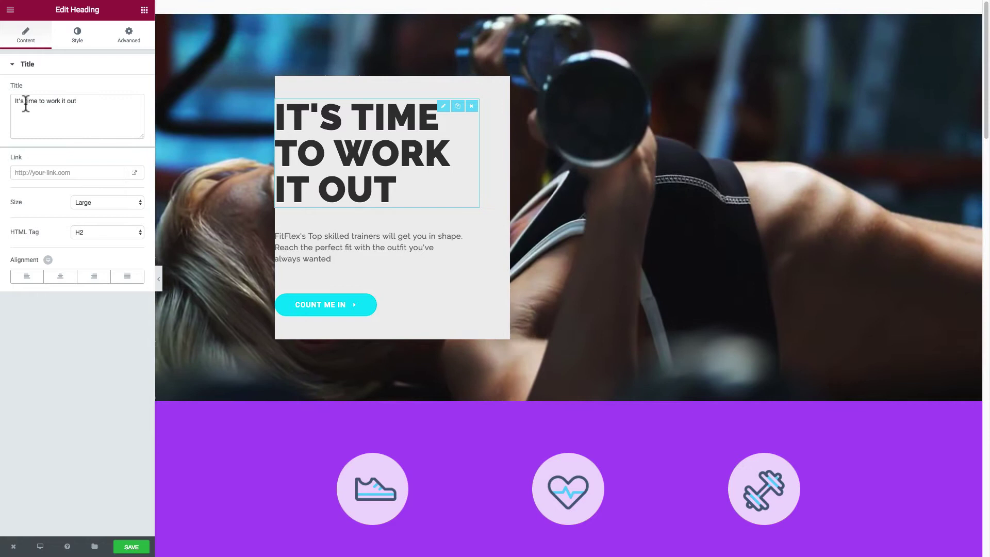
pyautogui.click(80, 102)
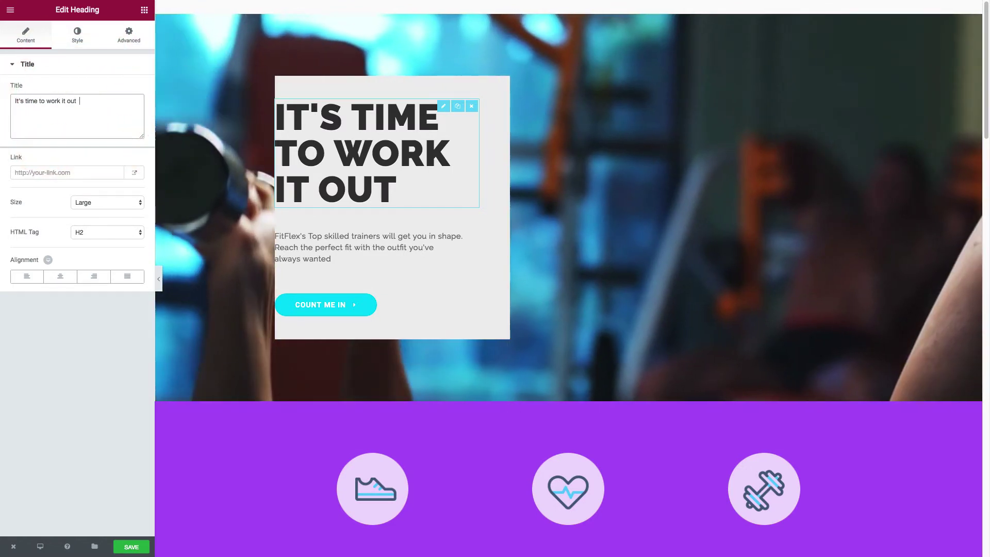
pyautogui.write('no')
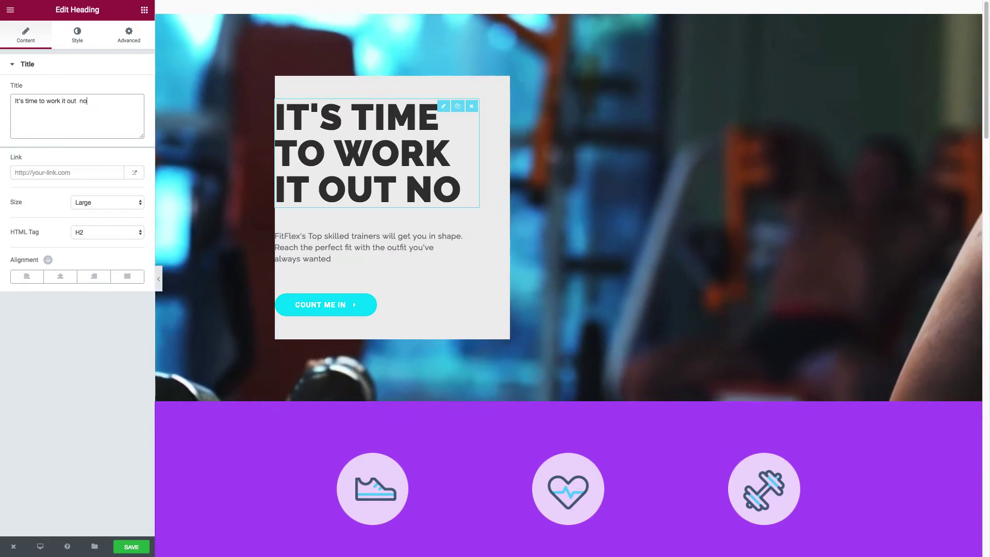
pyautogui.write('w')
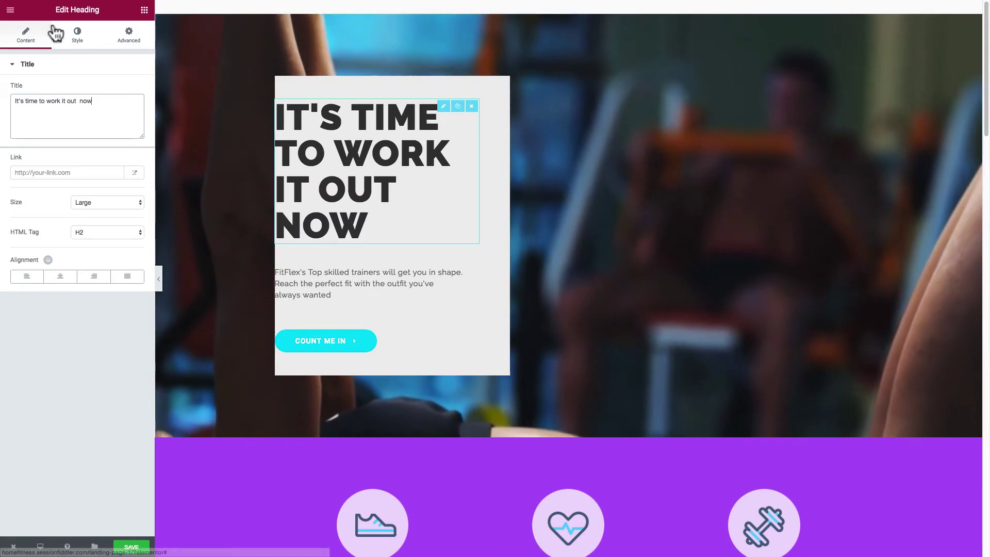
pyautogui.click(77, 37)
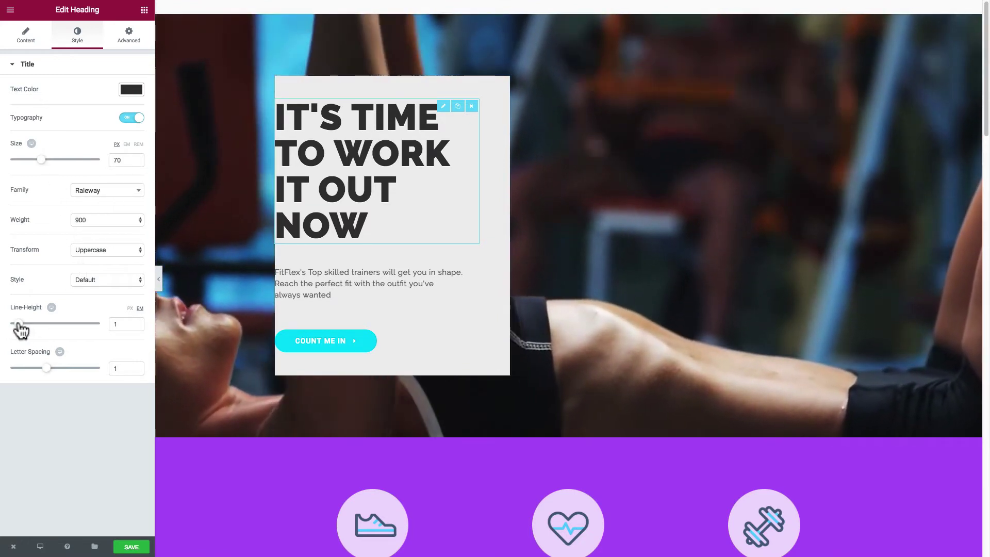
pyautogui.moveTo(20, 326)
pyautogui.mouseDown()
pyautogui.moveTo(33, 324)
pyautogui.moveTo(25, 327)
pyautogui.mouseUp()
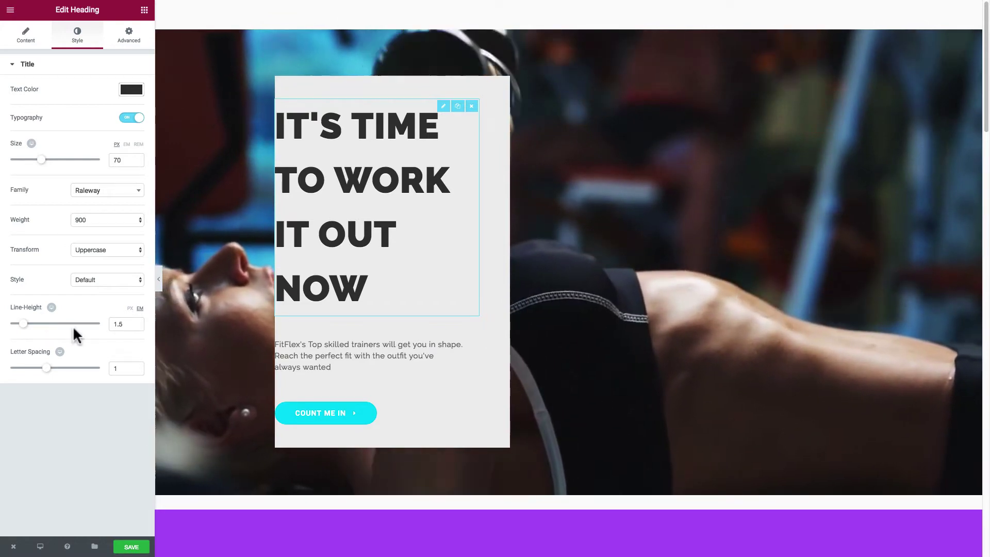
# Step: Clear the hero column's #ededed grey background colour
pyautogui.click(242, 172)
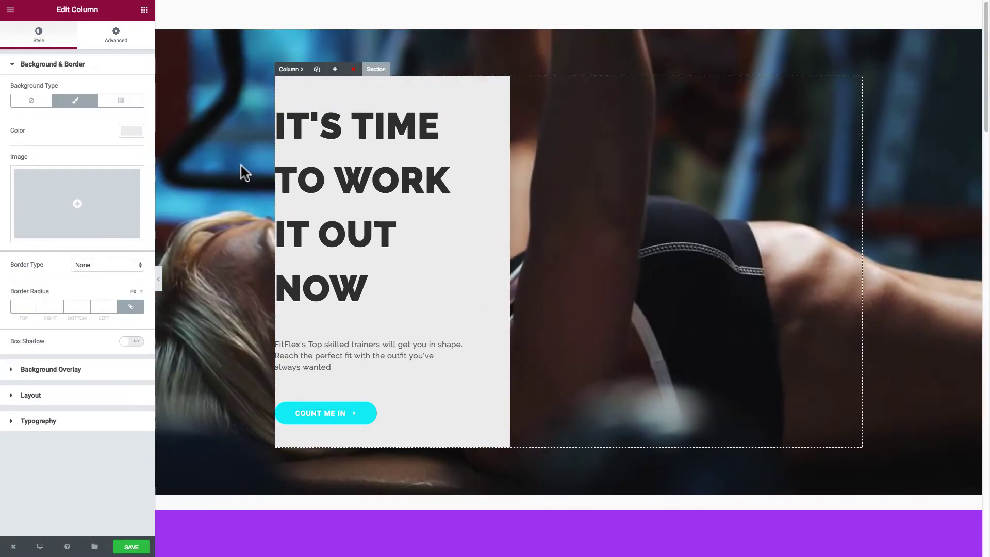
pyautogui.click(295, 69)
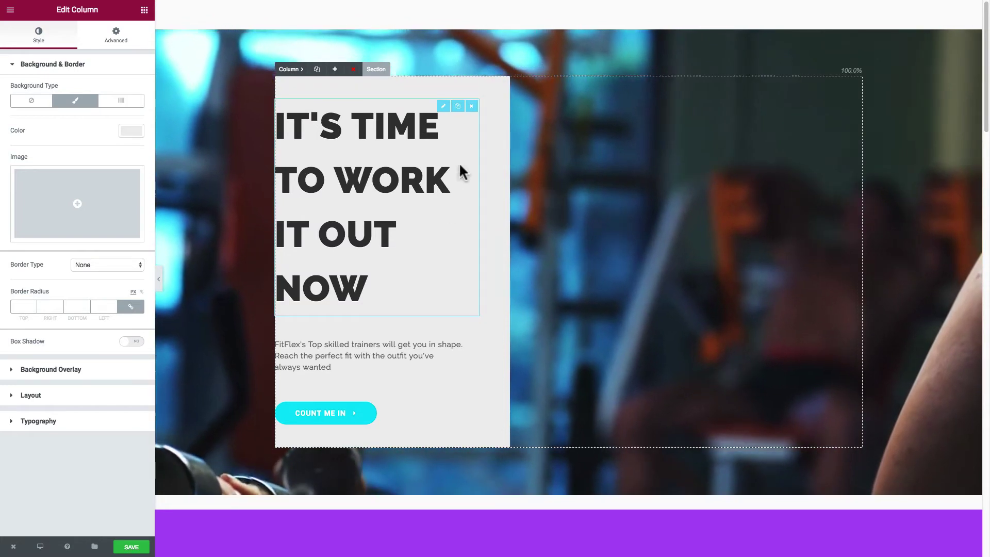
pyautogui.click(131, 132)
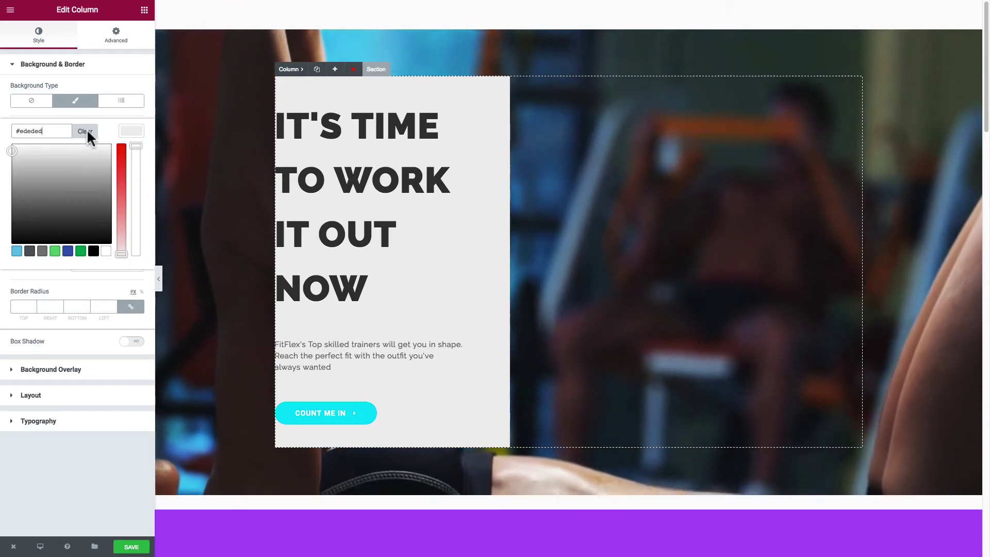
pyautogui.click(87, 131)
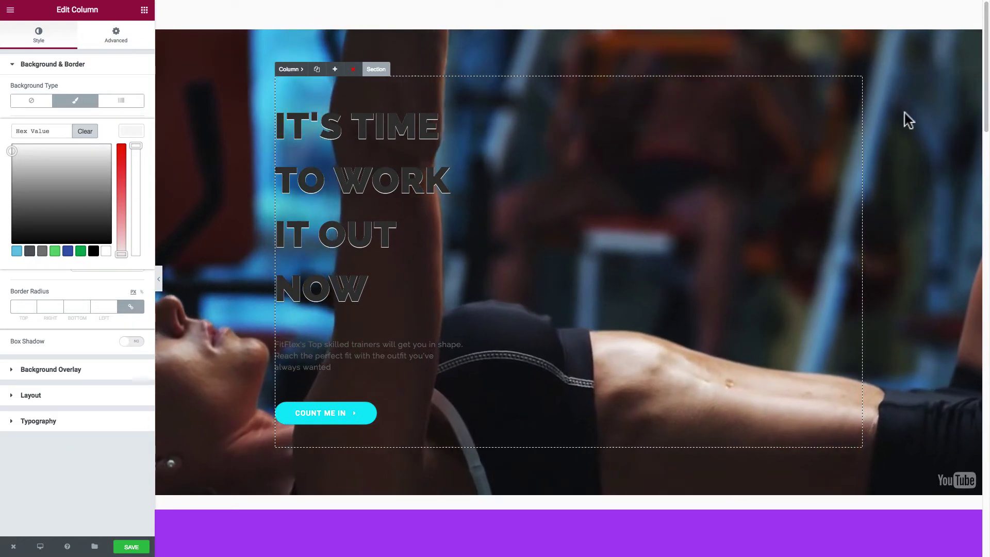
# Step: Colour the hero heading #E7E7E7 and the FitFlex paragraph text white
pyautogui.click(442, 214)
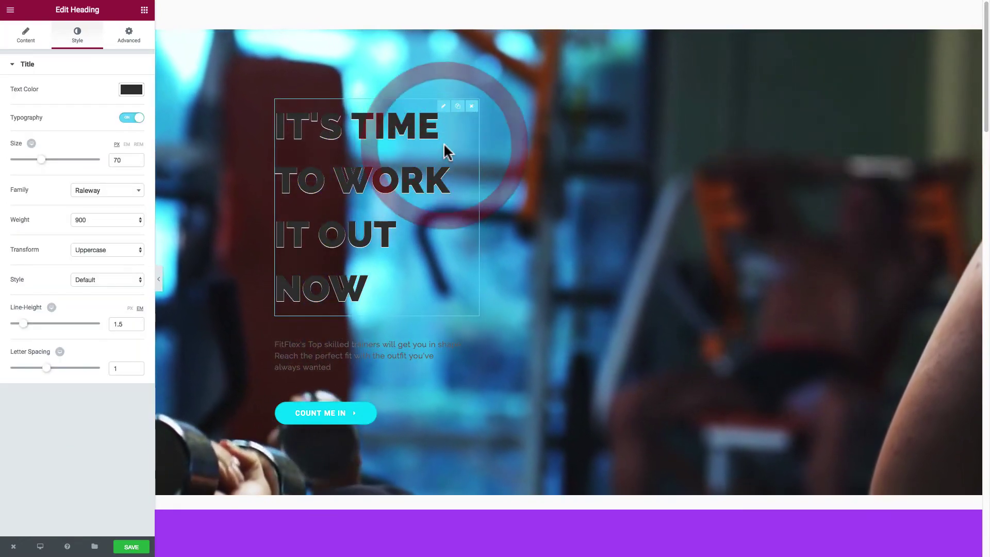
pyautogui.click(25, 39)
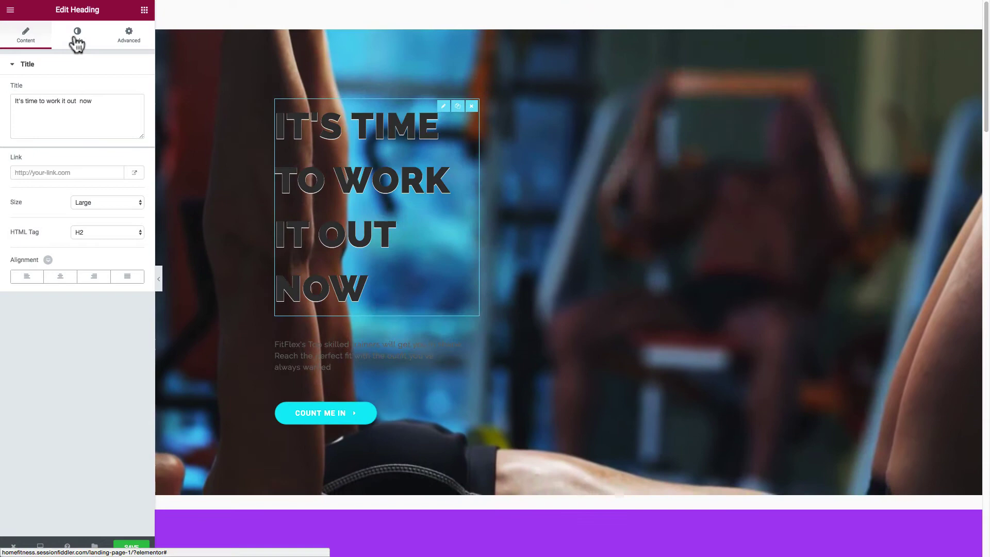
pyautogui.click(77, 37)
pyautogui.click(131, 89)
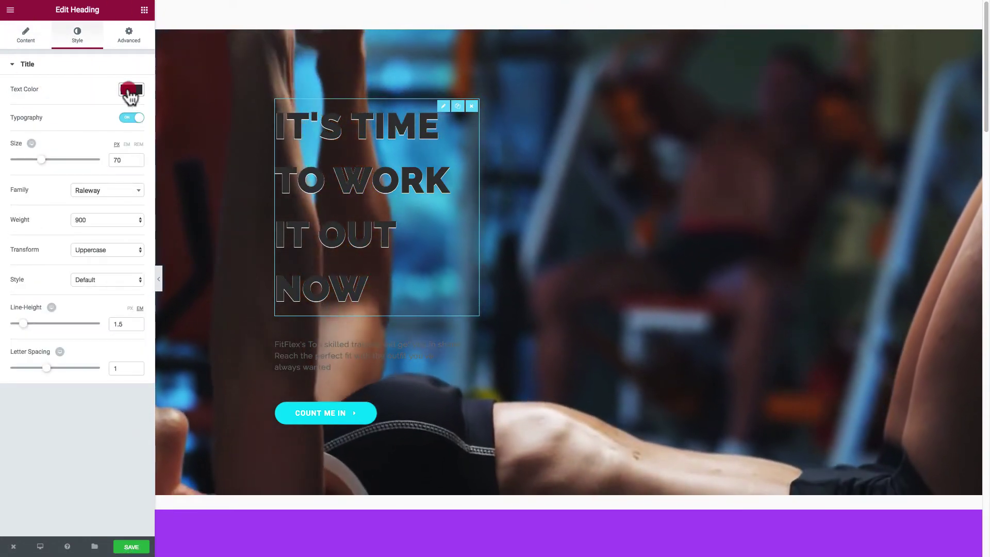
pyautogui.click(53, 106)
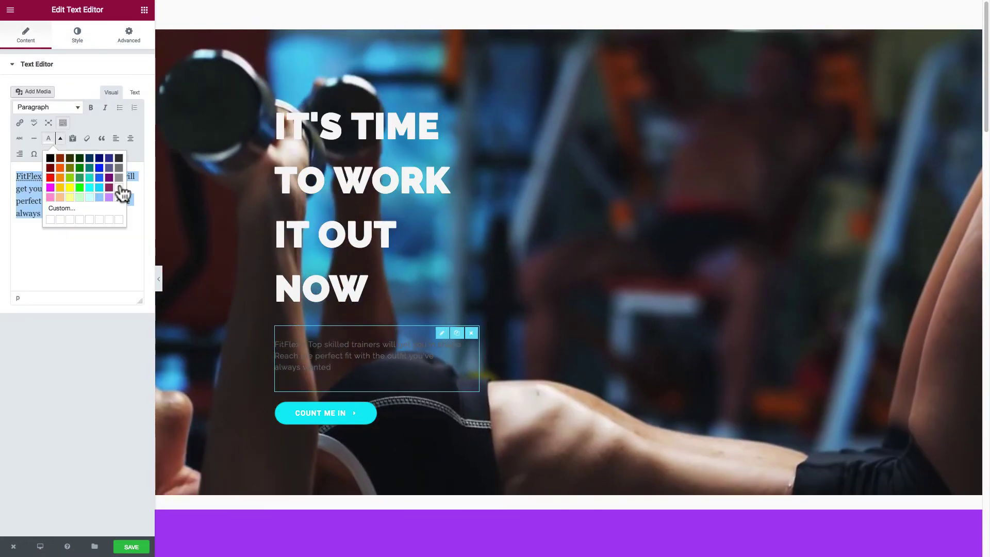
pyautogui.click(122, 194)
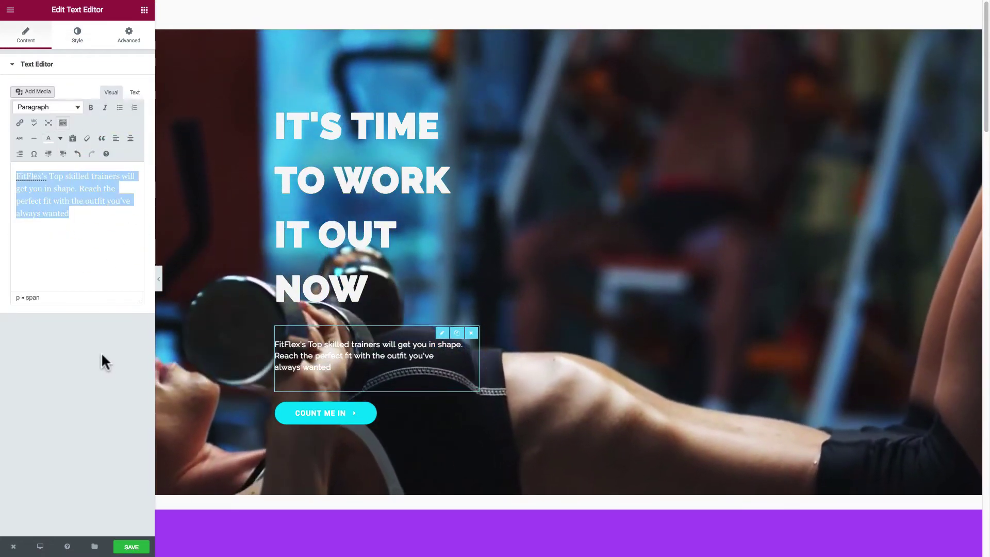
pyautogui.click(102, 352)
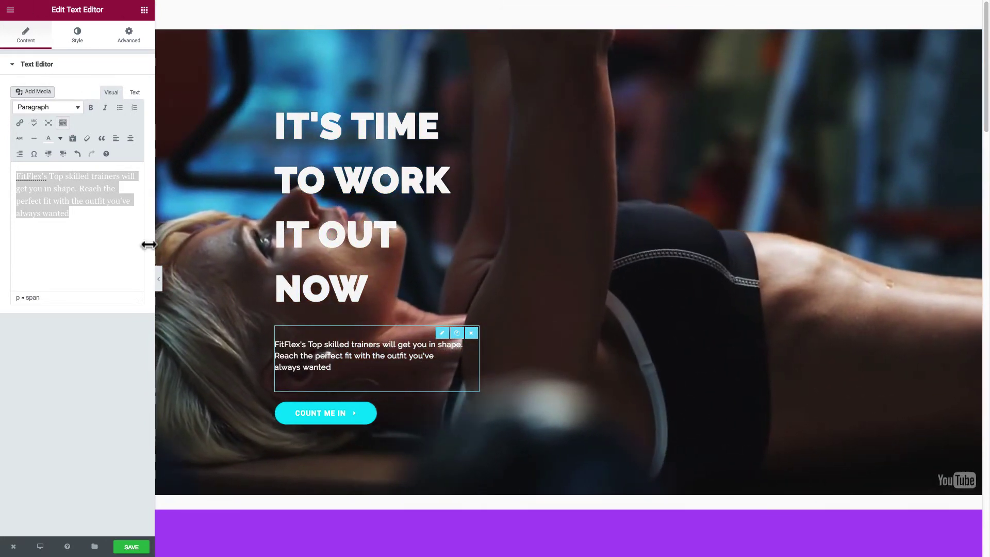
pyautogui.click(103, 370)
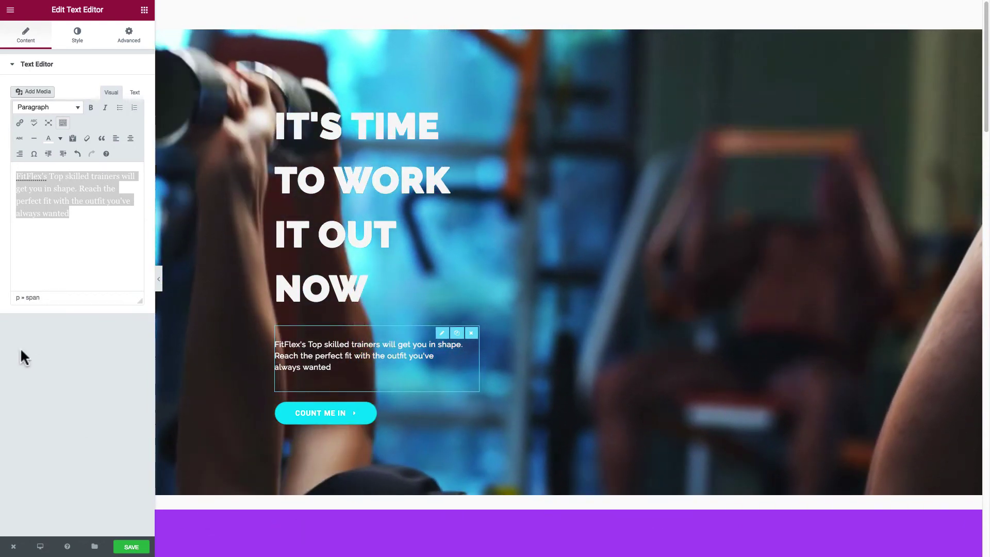
pyautogui.press('BackSpace')
pyautogui.click(92, 265)
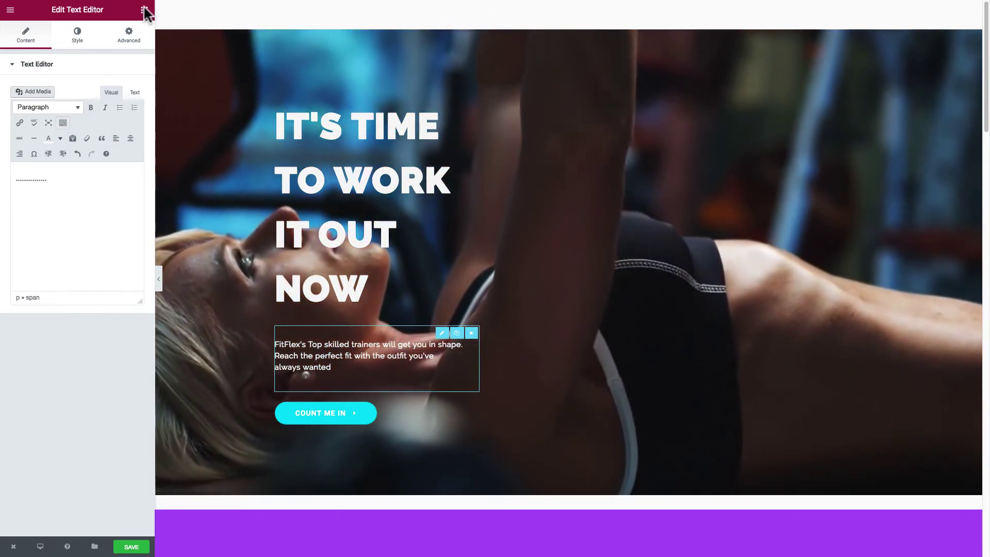
# Step: Bring back the Elements widget list and scroll down to the purple Foot Work, Heart Rate and Weight Lifting section
pyautogui.click(145, 10)
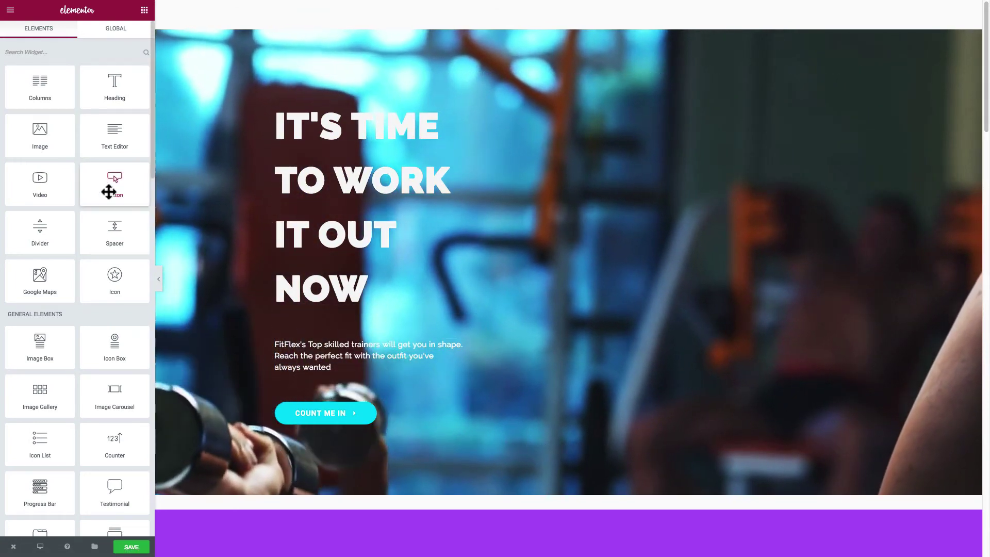
pyautogui.scroll(-1, 436, 220)
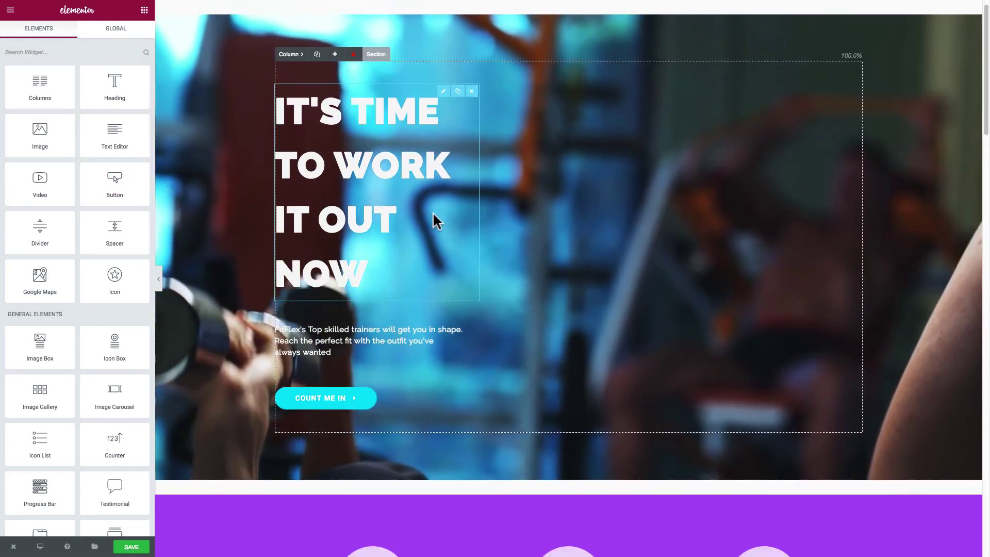
pyautogui.scroll(-6, 433, 214)
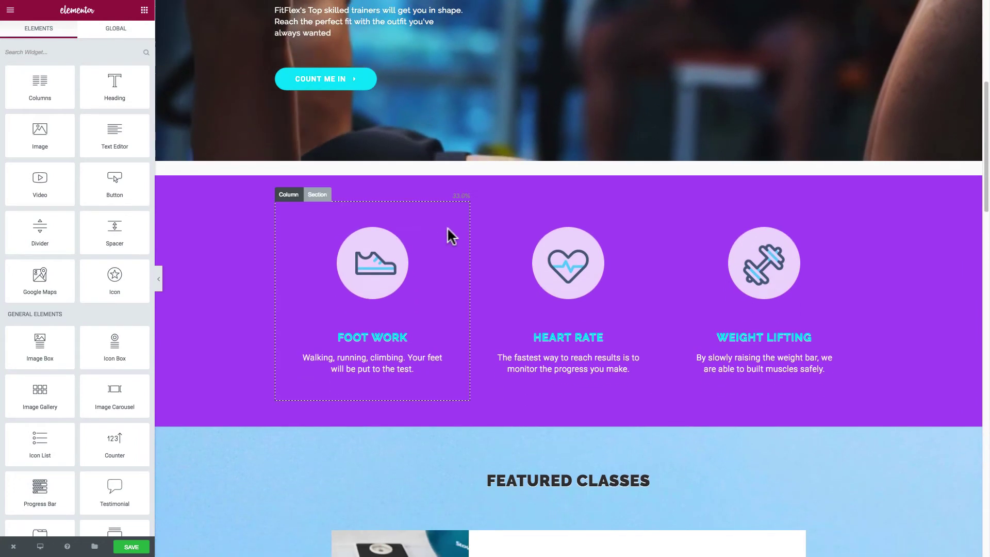
pyautogui.scroll(-2, 447, 227)
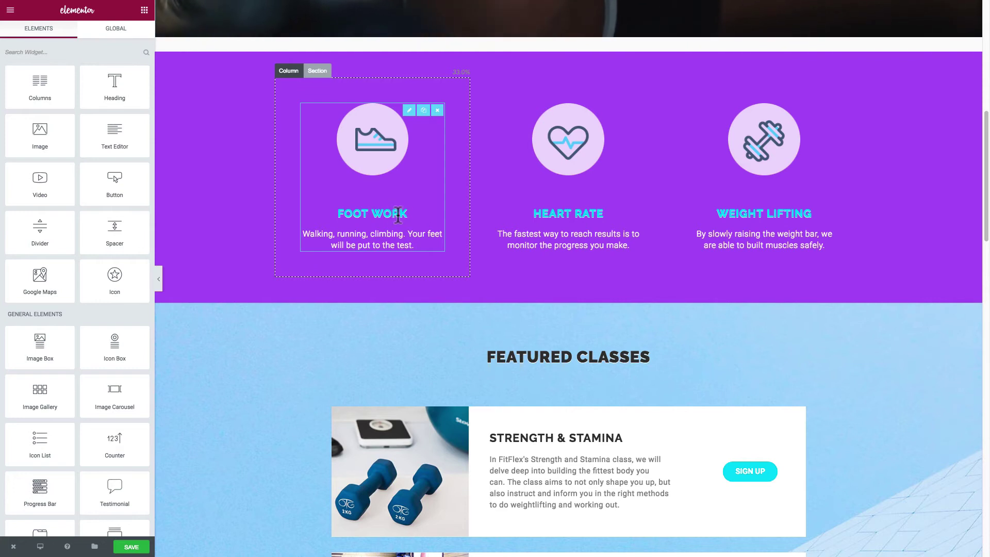
# Step: Open and adjust the Foot Work image box settings, then return to the Elements widget list
pyautogui.click(398, 215)
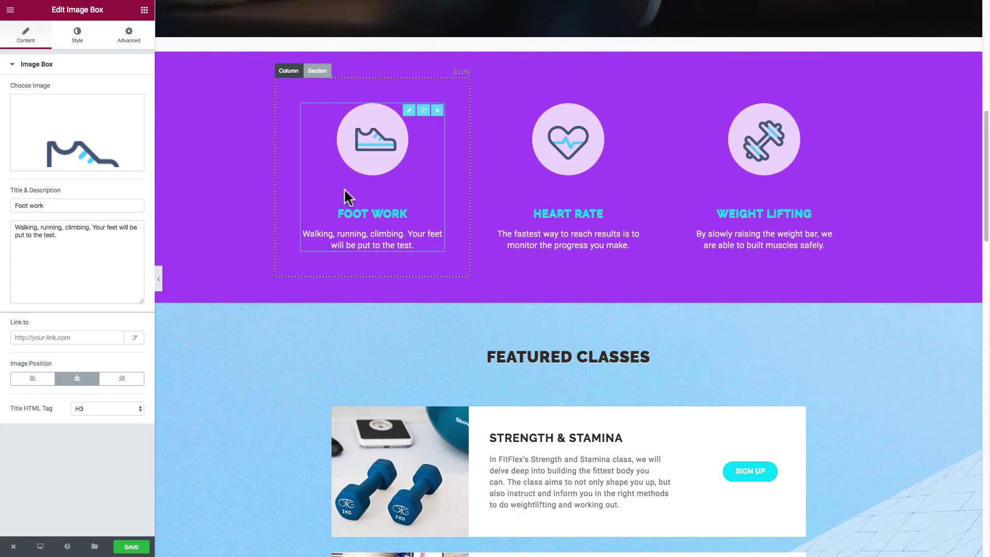
pyautogui.click(391, 240)
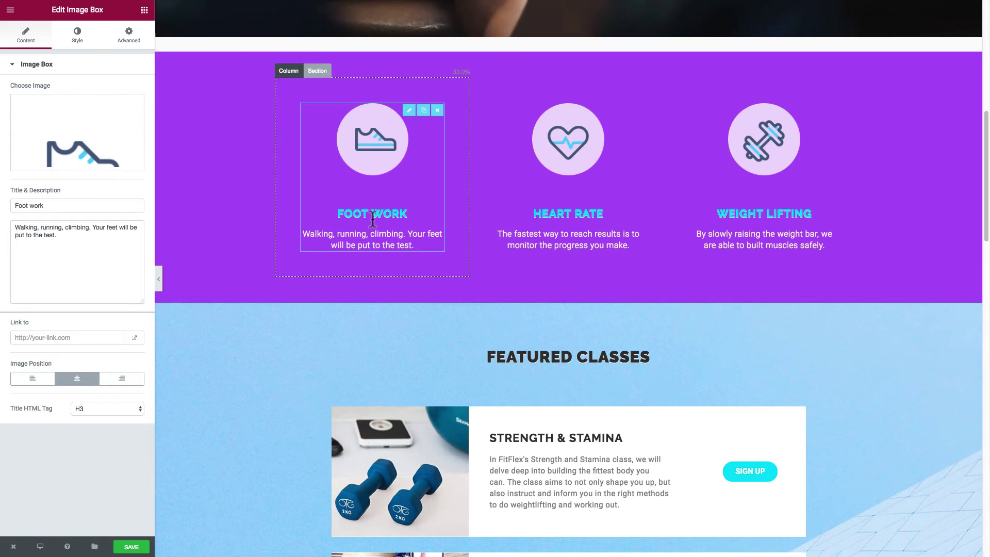
pyautogui.scroll(-2, 372, 217)
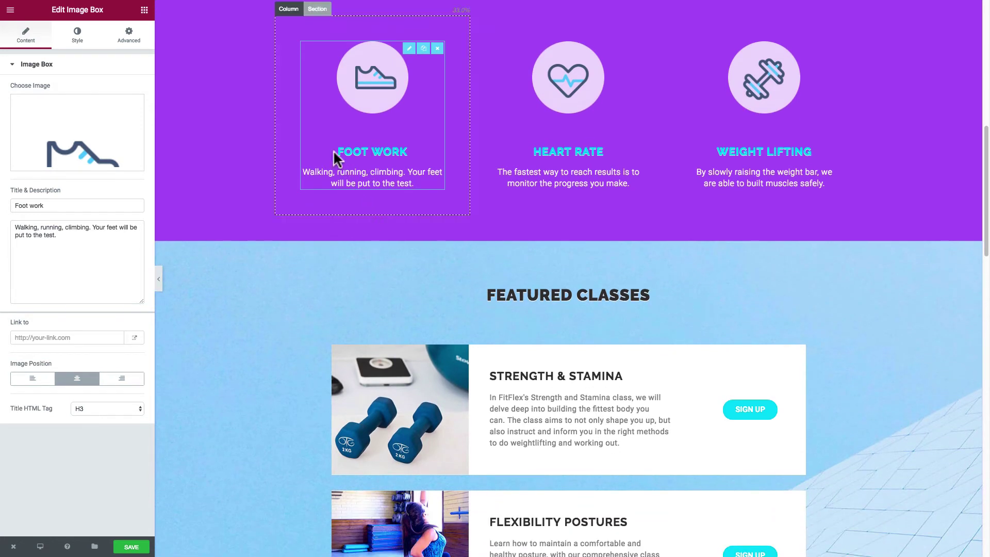
pyautogui.scroll(-7, 334, 149)
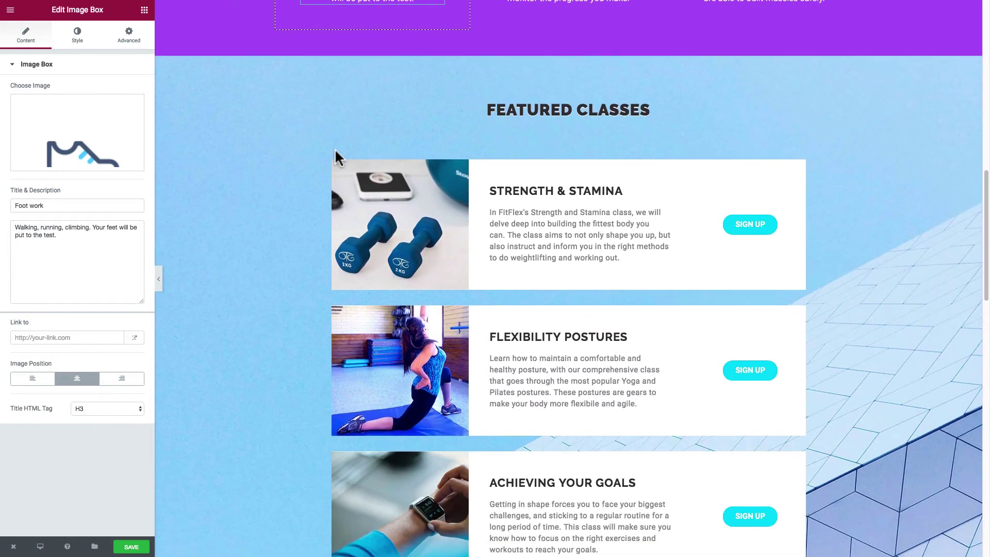
pyautogui.scroll(4, 332, 147)
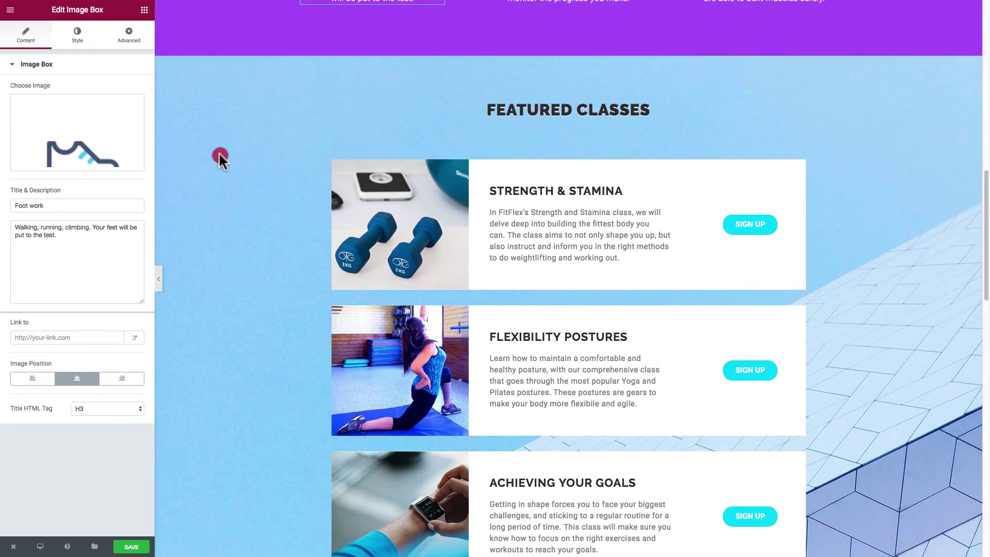
pyautogui.click(218, 153)
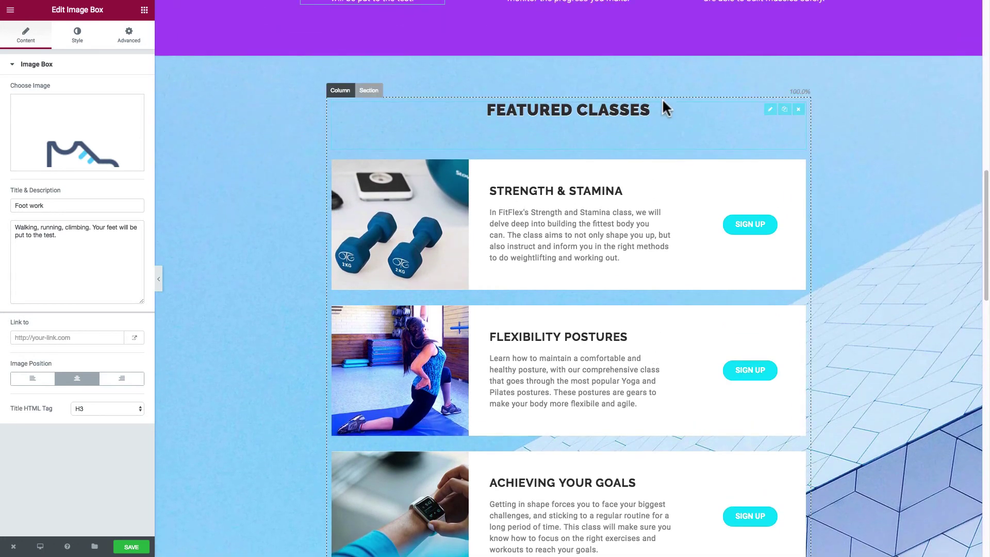
pyautogui.click(834, 83)
pyautogui.click(222, 75)
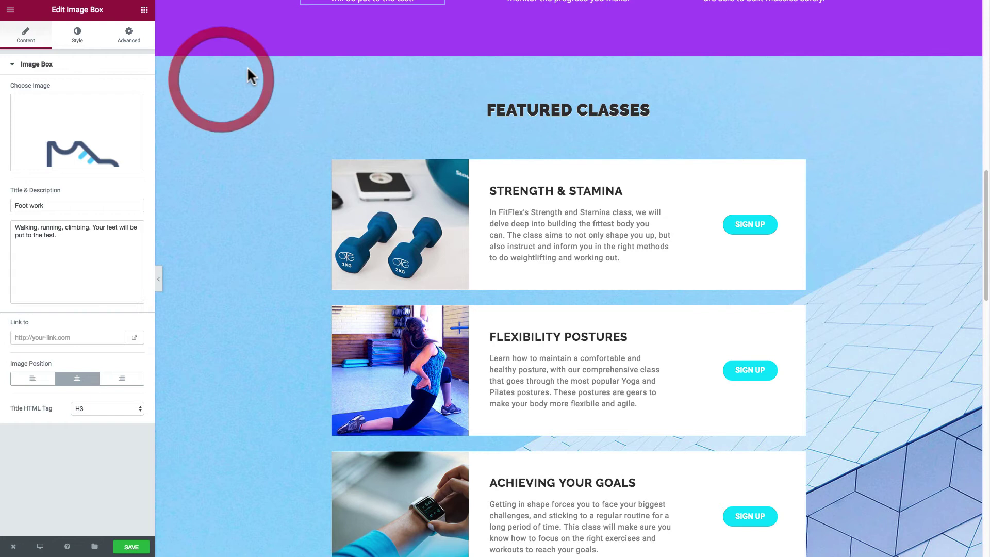
pyautogui.click(215, 151)
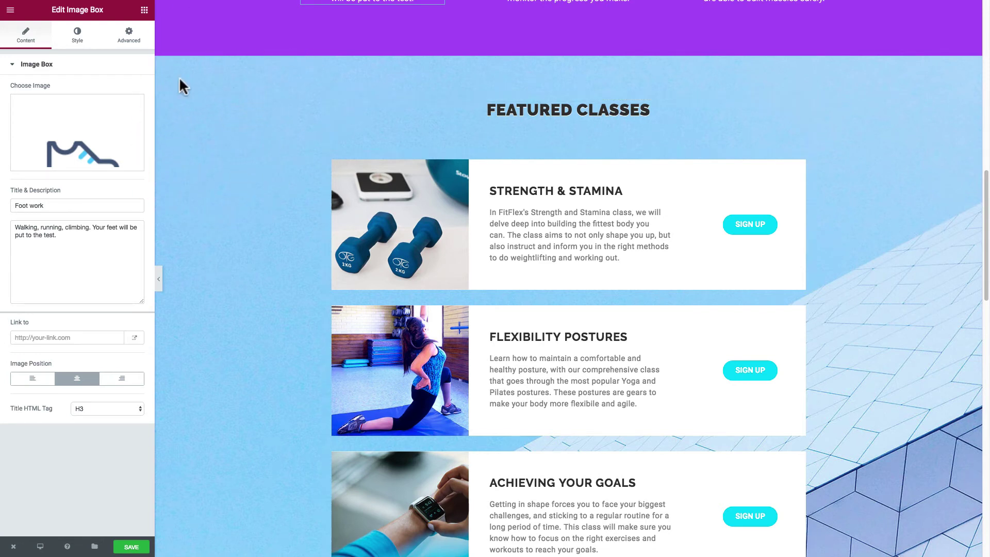
pyautogui.click(145, 10)
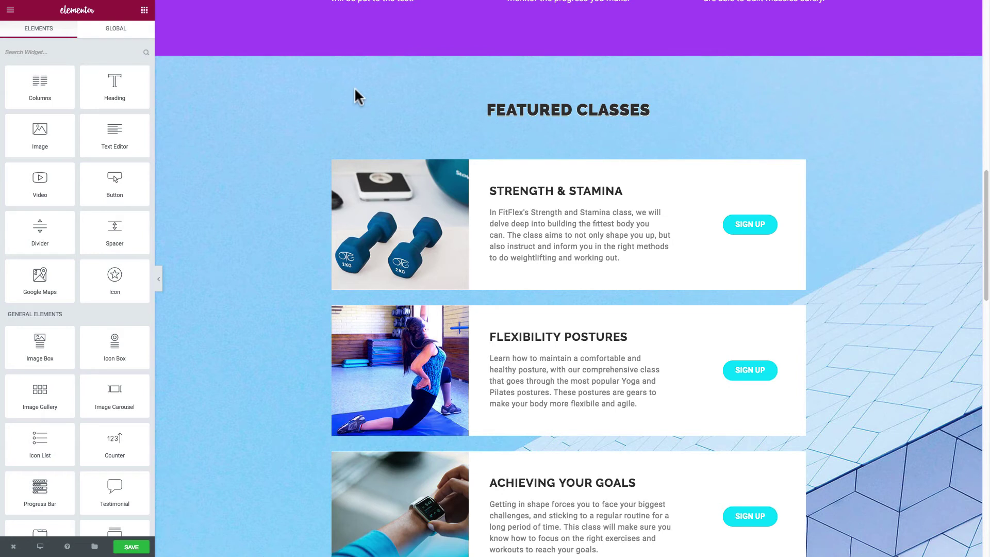
pyautogui.moveTo(354, 132)
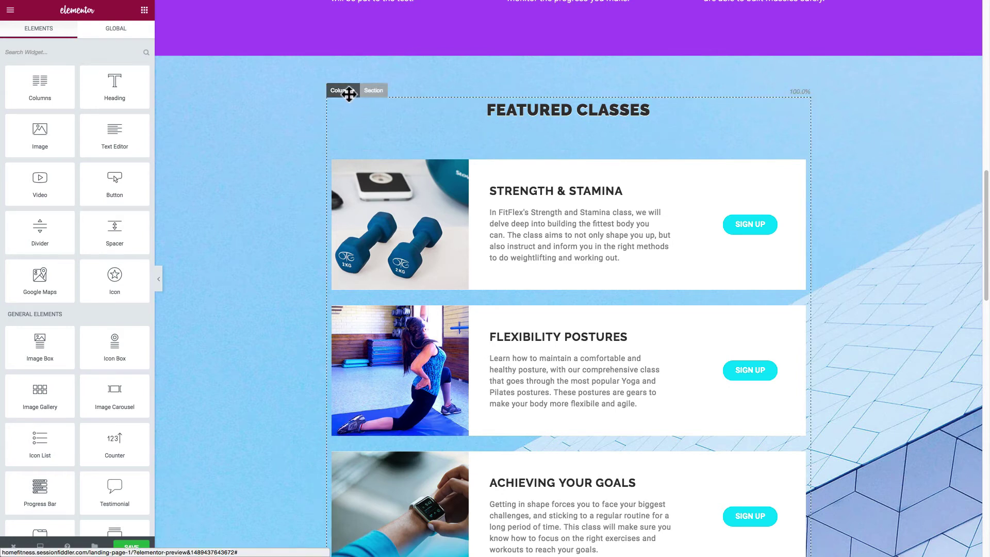
# Step: Give the Featured Classes section a gradient background starting from dark grey #2d2d2d
pyautogui.click(375, 93)
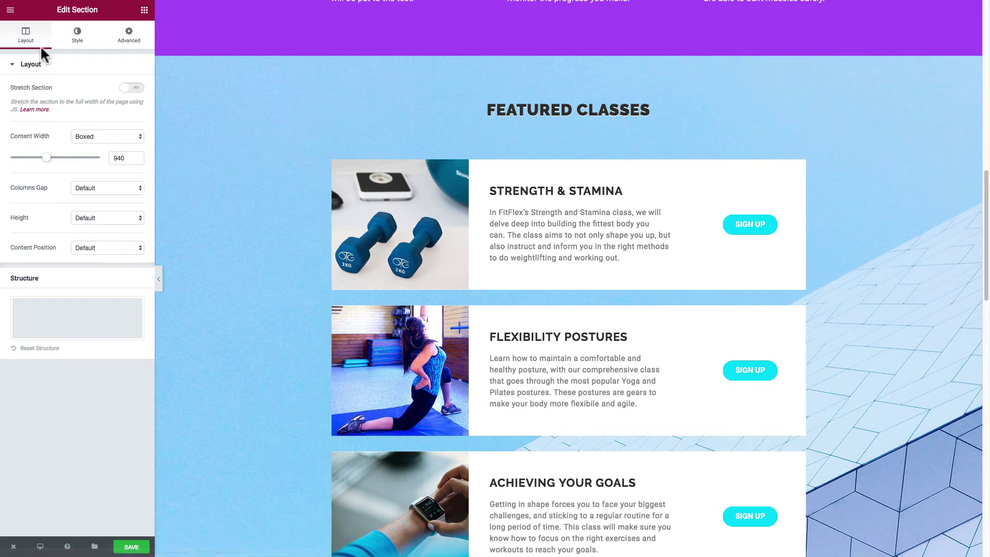
pyautogui.click(78, 36)
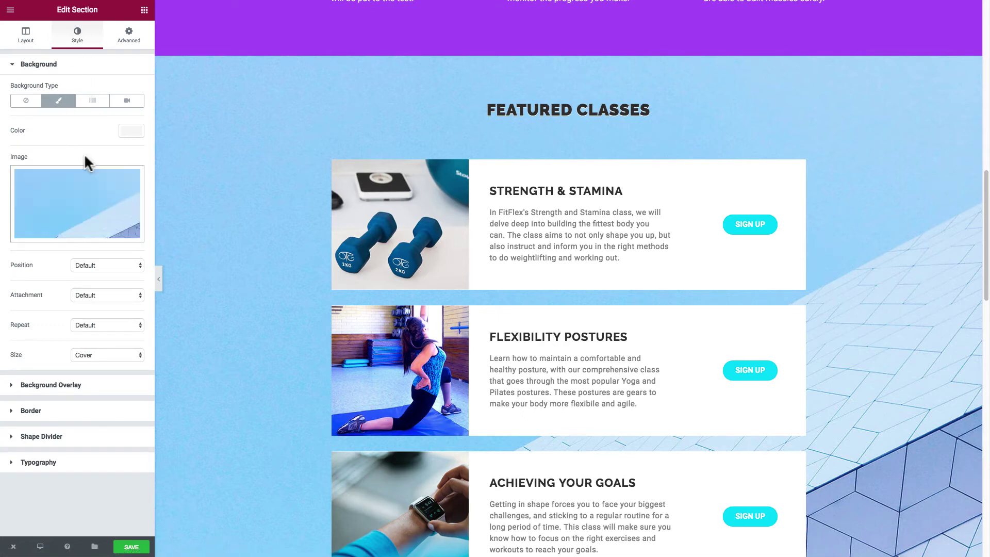
pyautogui.click(93, 106)
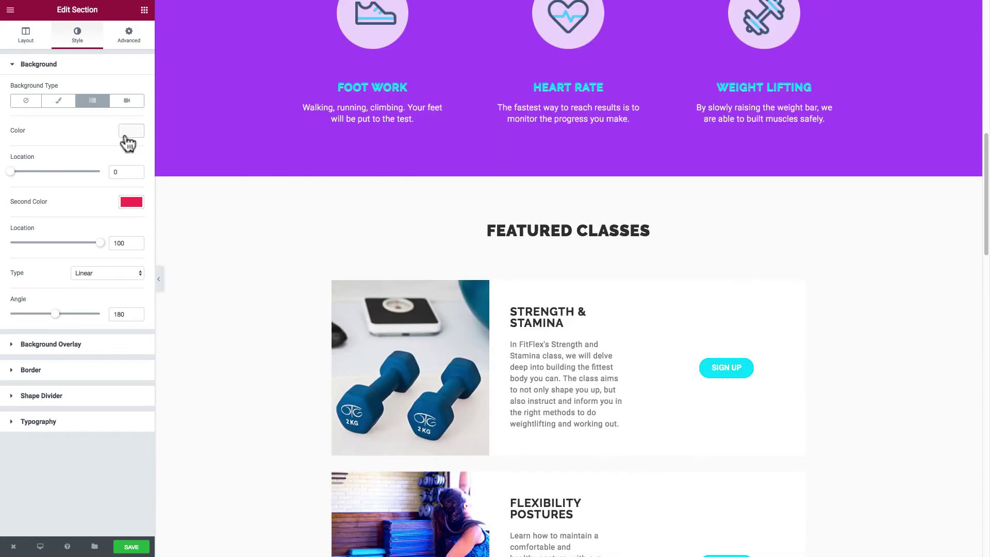
pyautogui.click(131, 131)
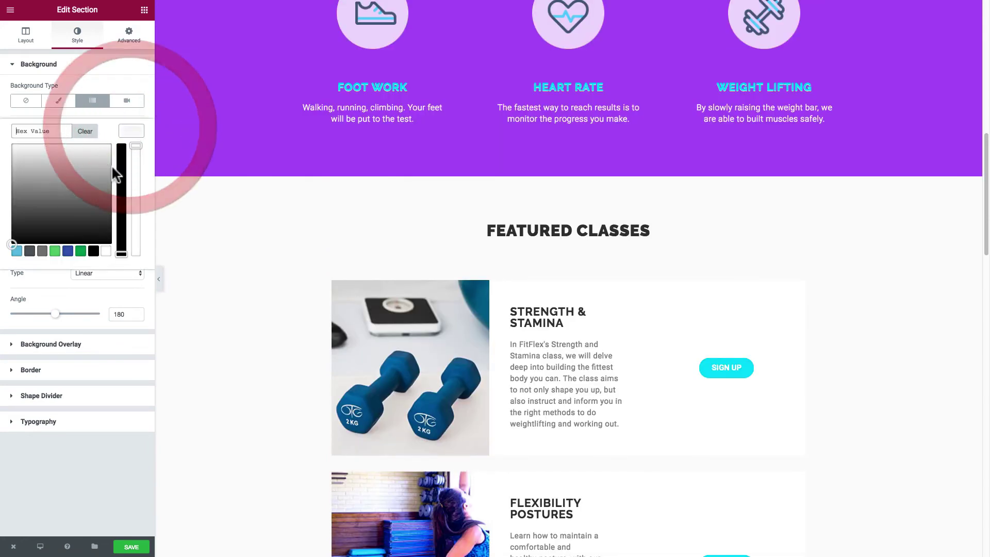
pyautogui.click(53, 226)
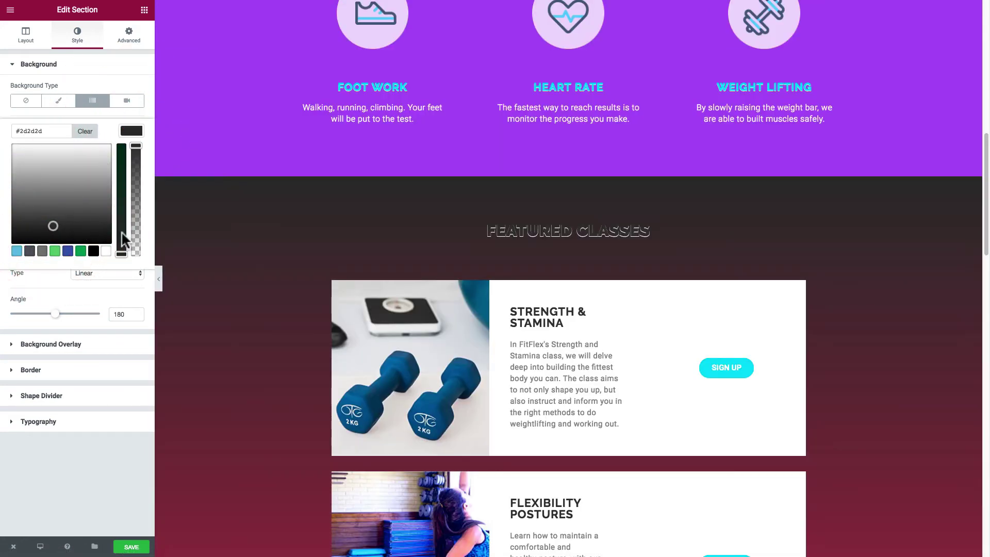
pyautogui.click(107, 292)
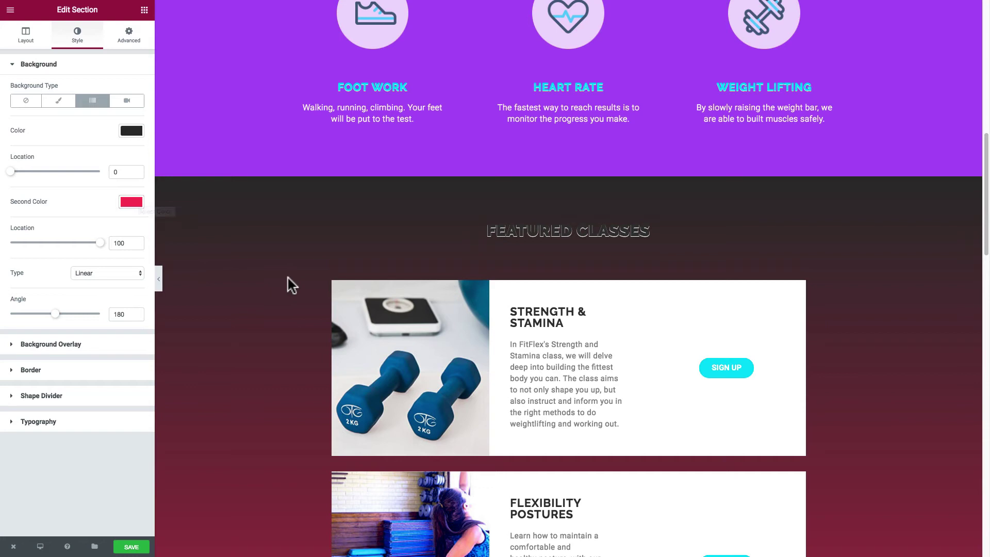
# Step: Set the gradient's second colour to light grey #f2f2f2
pyautogui.click(134, 205)
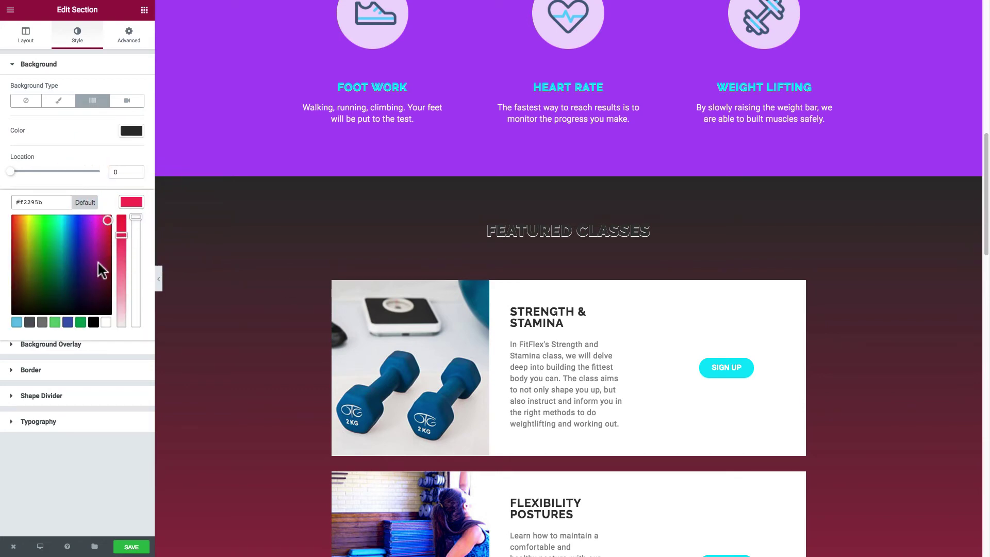
pyautogui.moveTo(69, 205); pyautogui.dragTo(15, 203)
pyautogui.write('#f2f2f2')
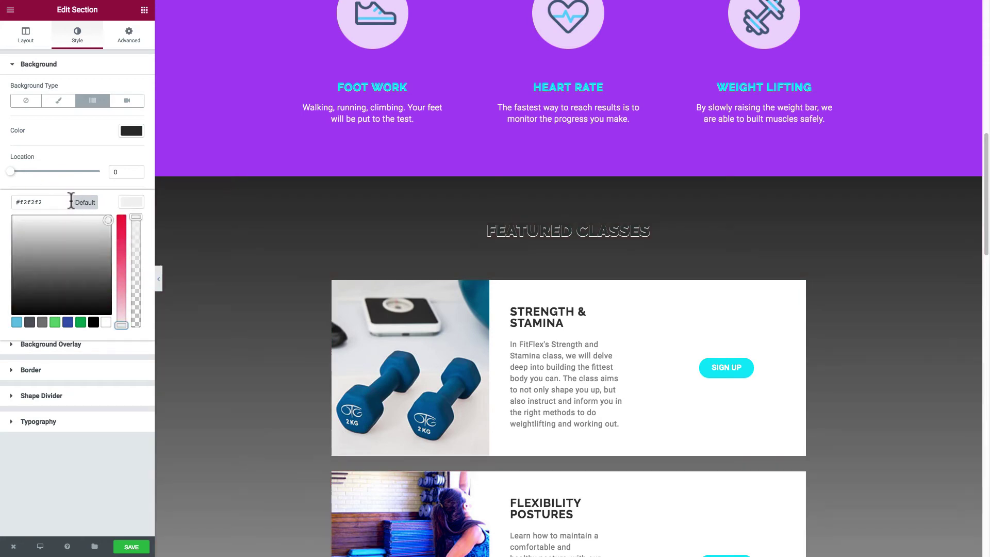
pyautogui.scroll(-14, 258, 294)
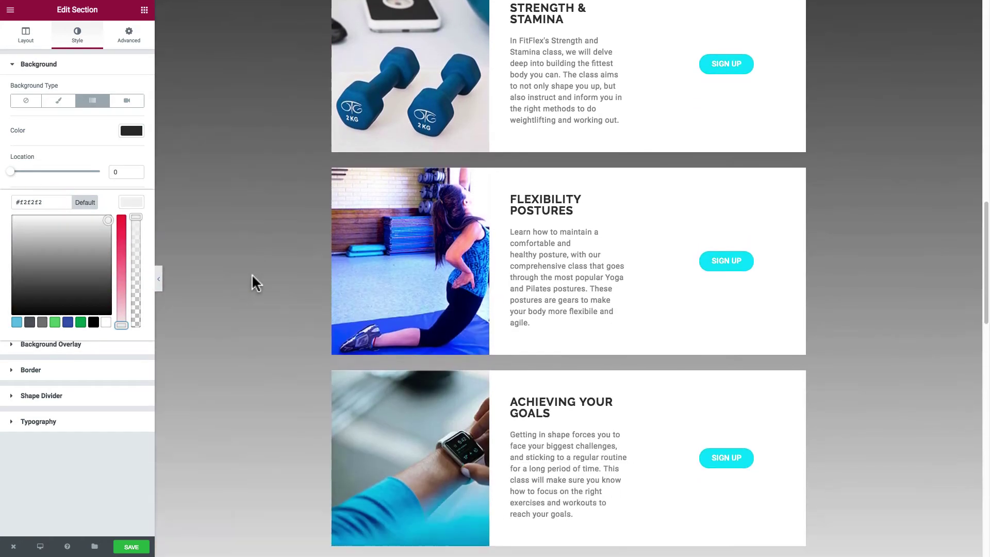
pyautogui.scroll(15, 254, 280)
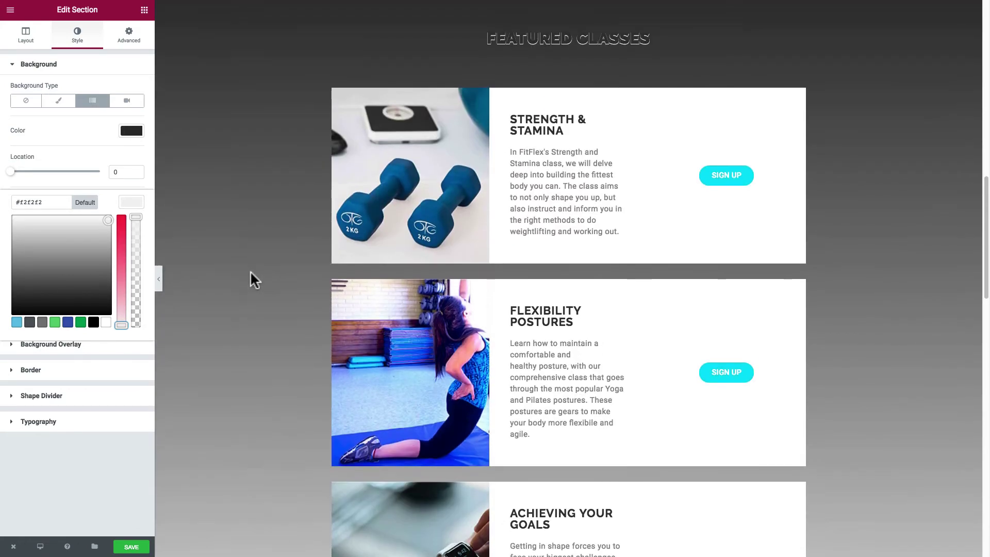
pyautogui.scroll(-10, 251, 270)
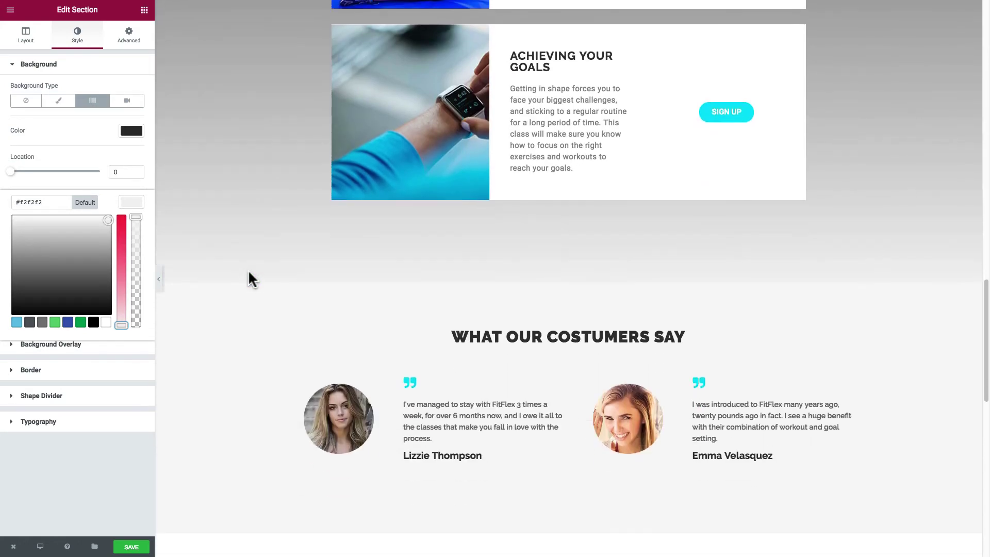
pyautogui.scroll(4, 249, 271)
pyautogui.scroll(3, 247, 273)
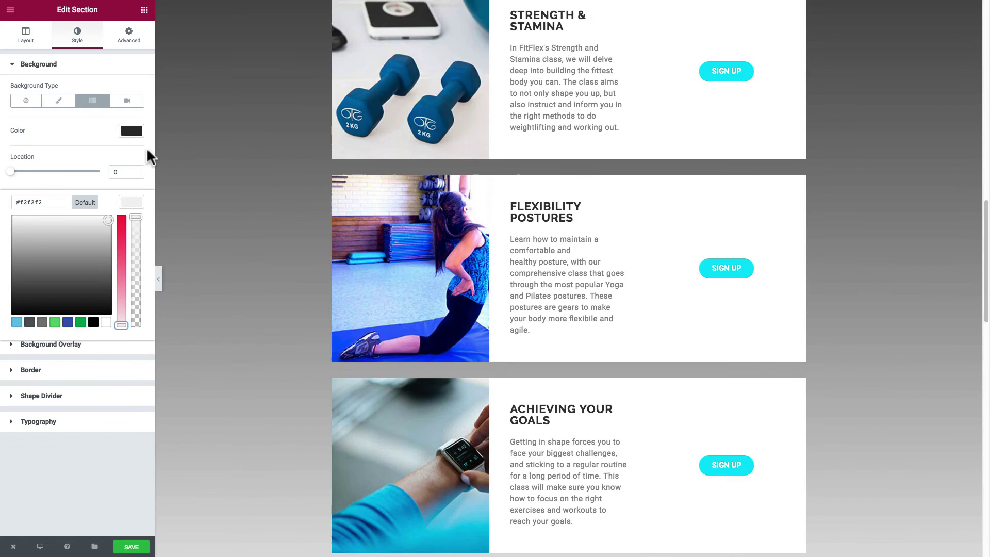
# Step: Close the colour picker and open the Edit Image settings for the first testimonial photo
pyautogui.click(300, 279)
pyautogui.scroll(-12, 299, 278)
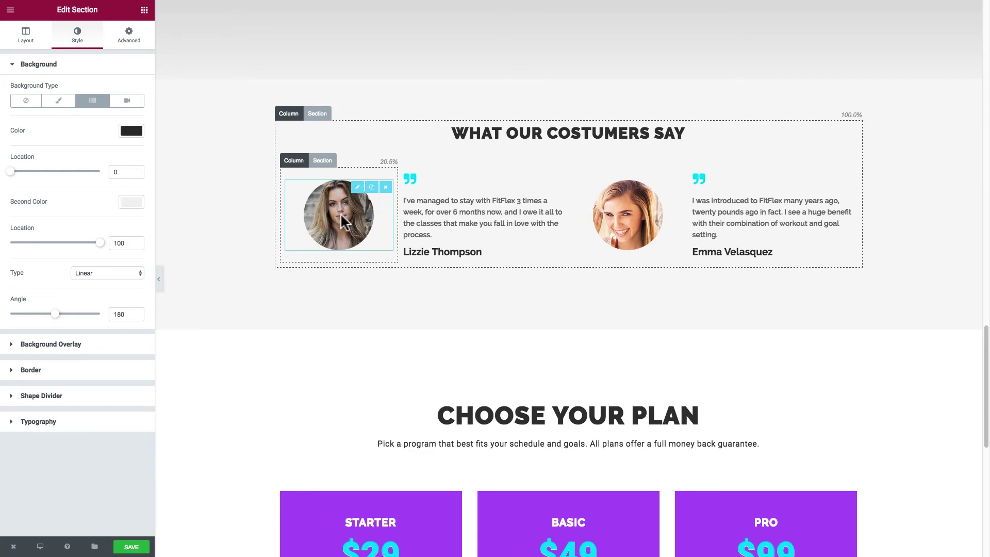
pyautogui.click(366, 225)
pyautogui.click(370, 231)
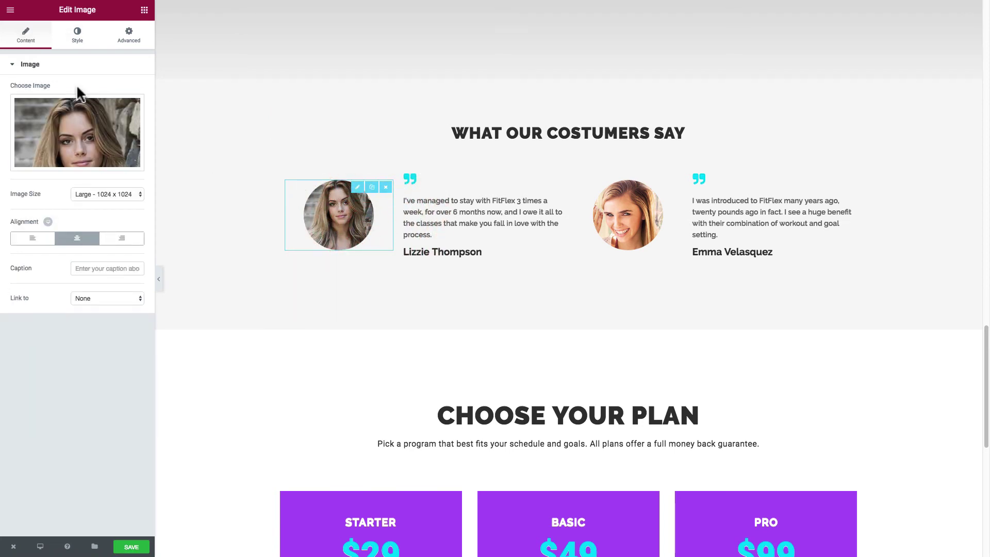
pyautogui.click(77, 250)
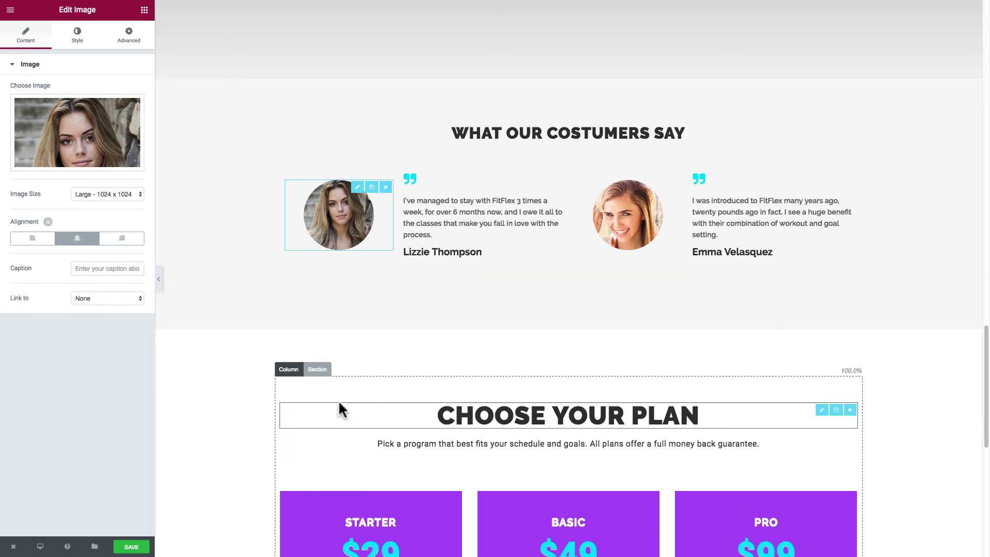
pyautogui.scroll(-3, 339, 401)
pyautogui.scroll(-2, 338, 400)
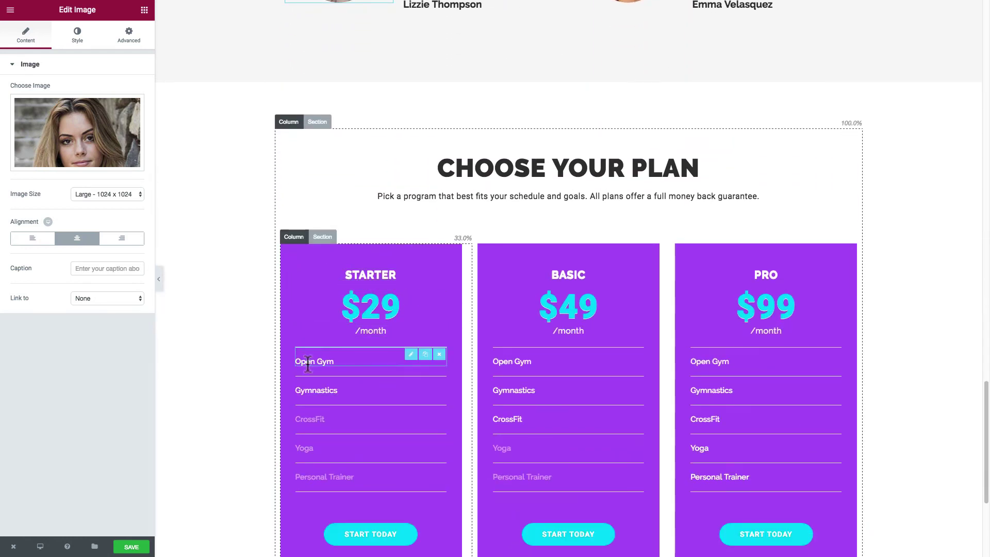